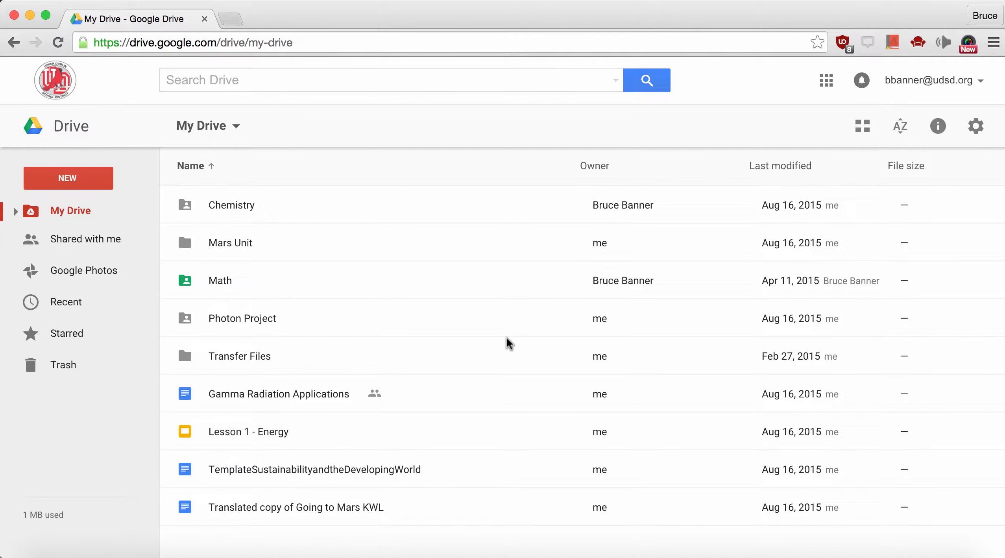
Open the Mars Unit folder and create a new blank Google Docs document in it
double_click(225, 247)
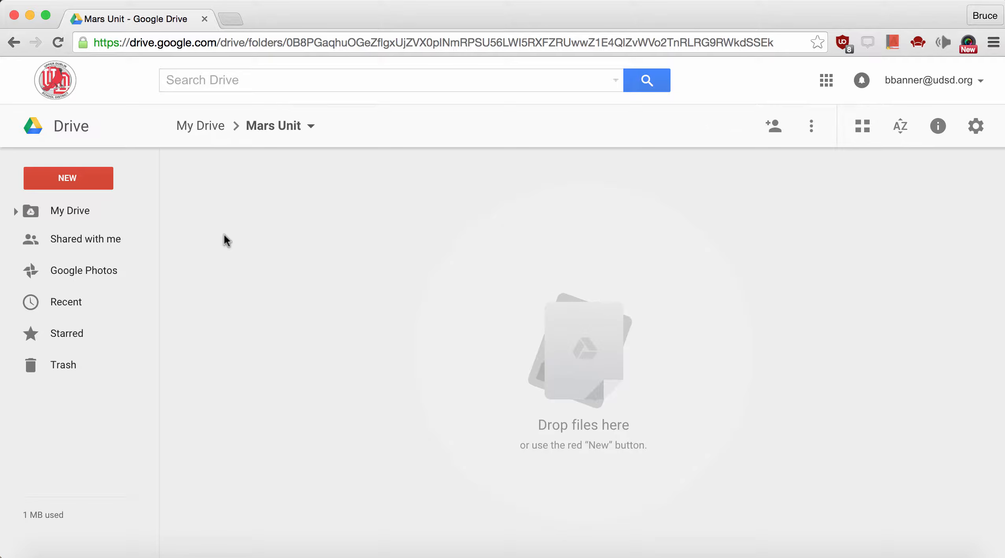
click(83, 178)
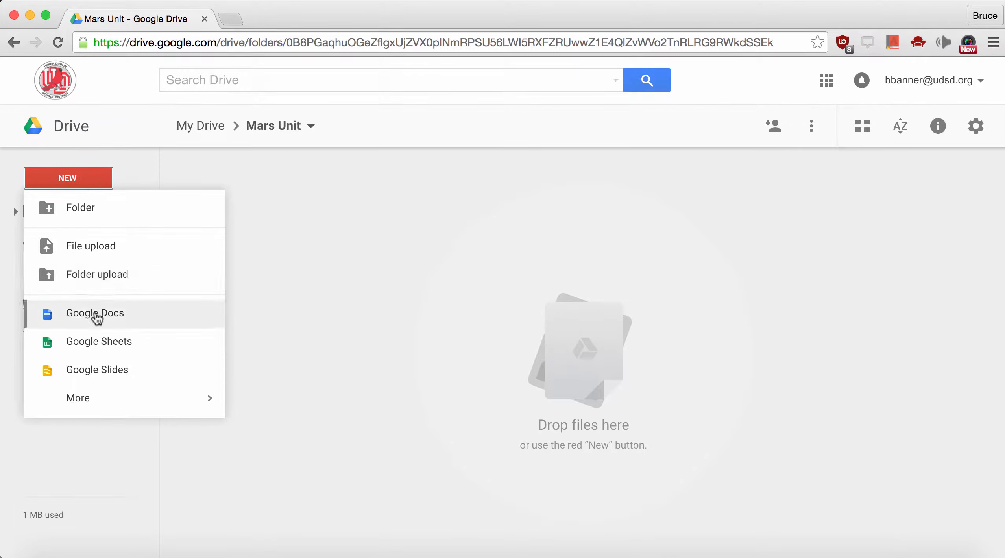
click(94, 314)
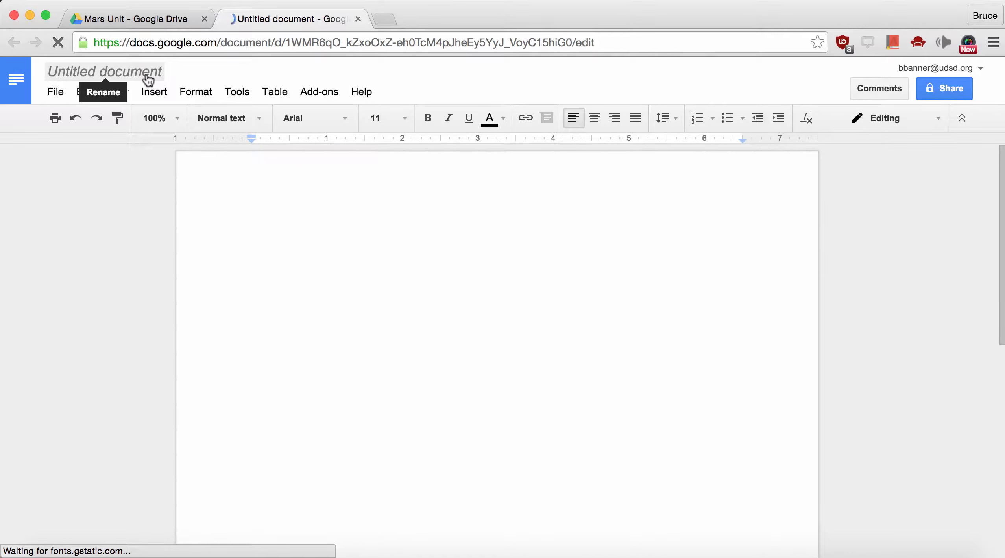
Rename the untitled document to 'Going to Mars'
click(148, 80)
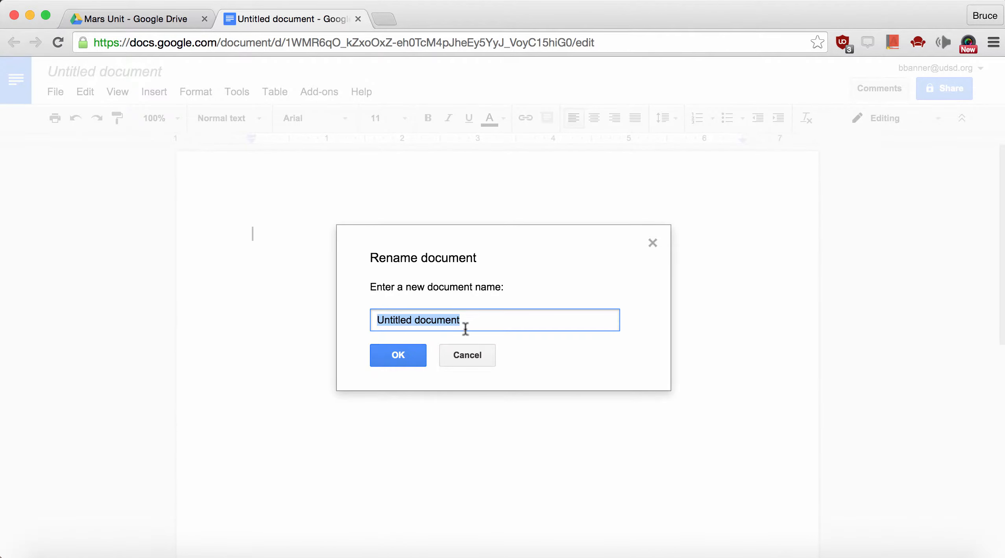
text(G)
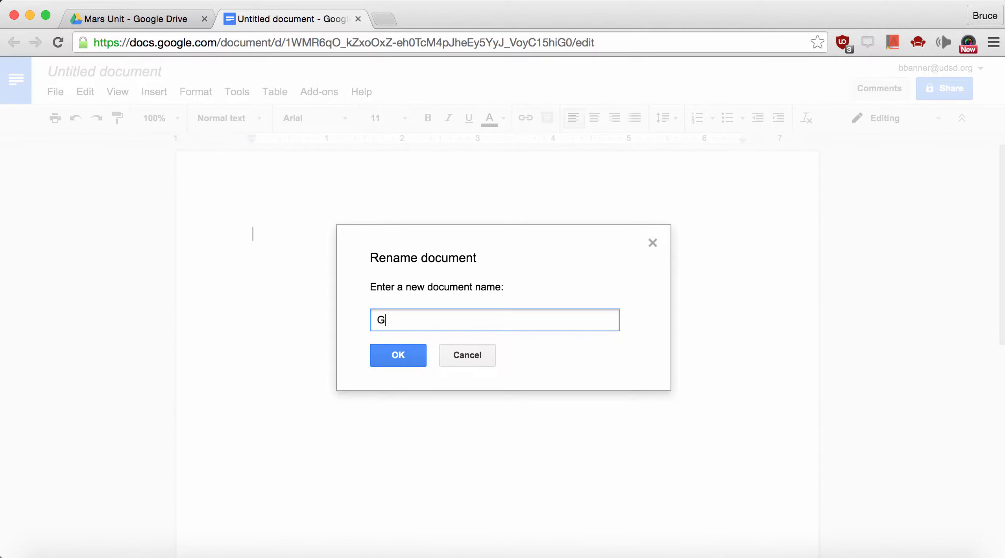
text(oing to Mars)
click(403, 355)
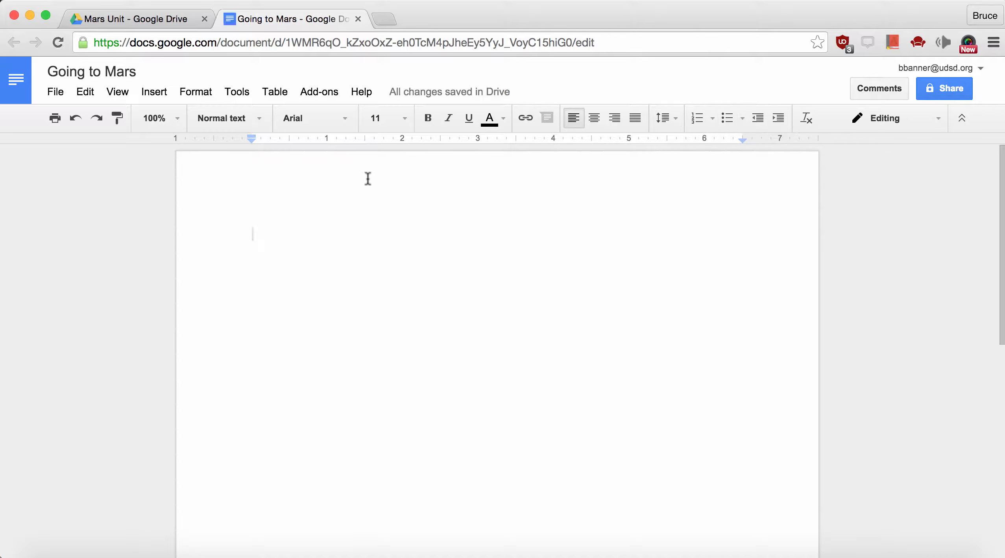
Set the text style to Open Sans, size 12, in dark blue
click(345, 123)
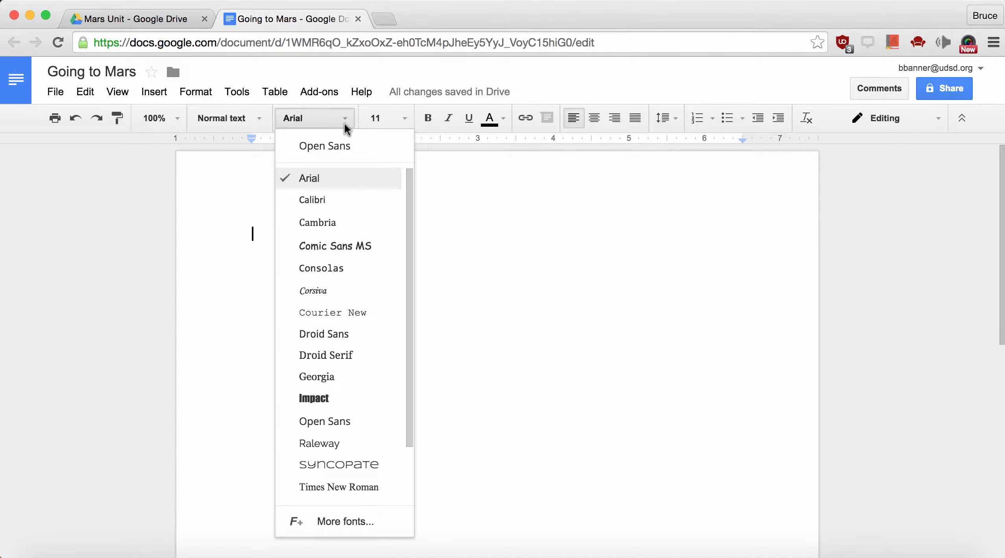
scroll(336, 354, down, 3)
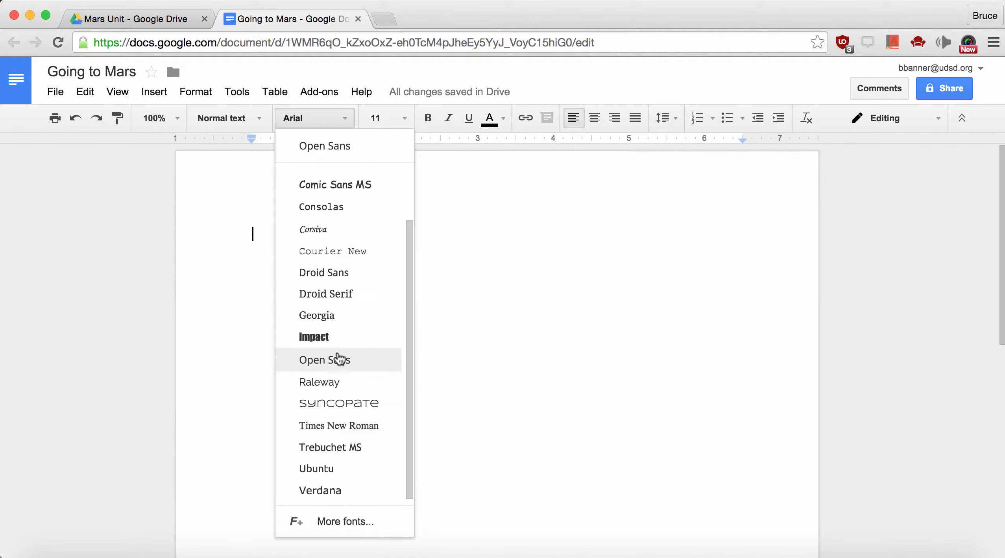
scroll(342, 185, up, 1)
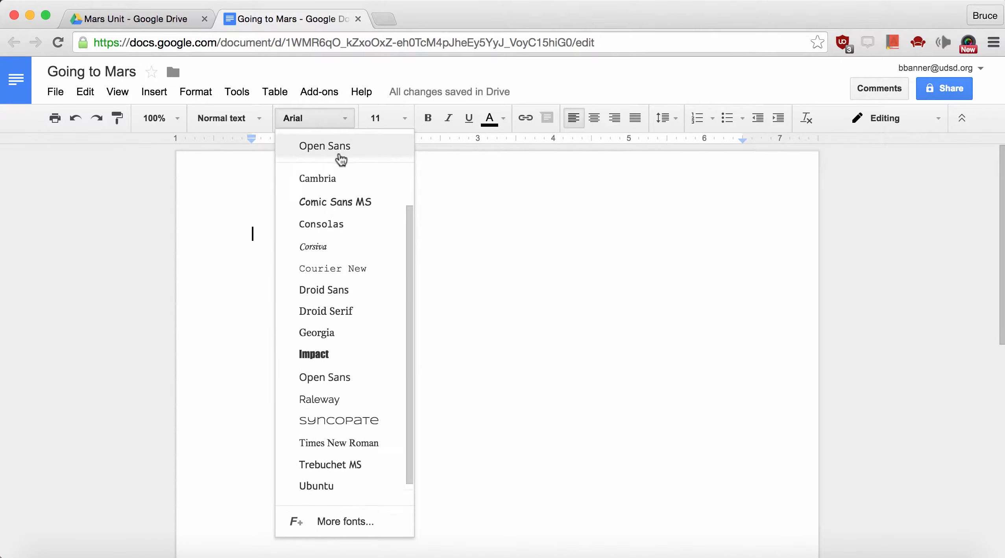
click(339, 157)
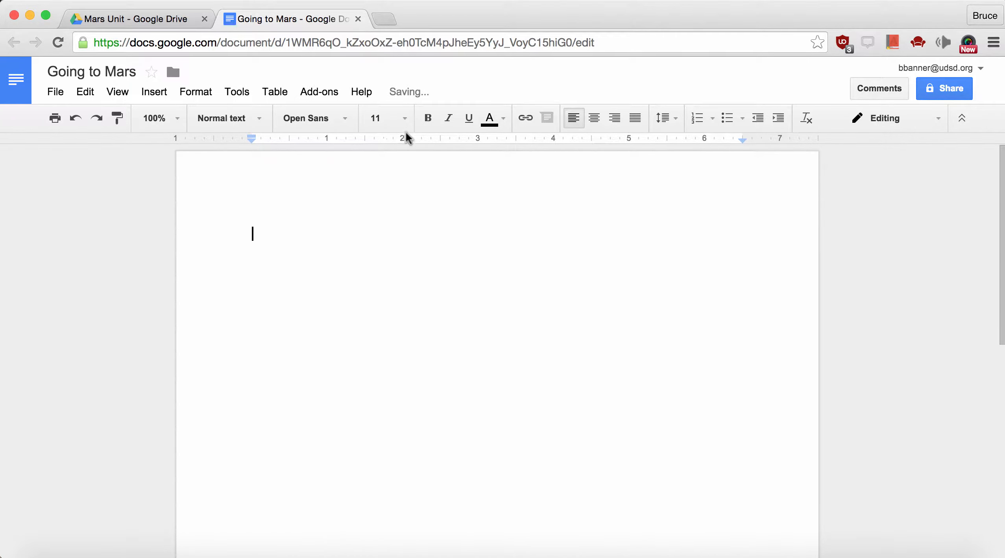
click(405, 119)
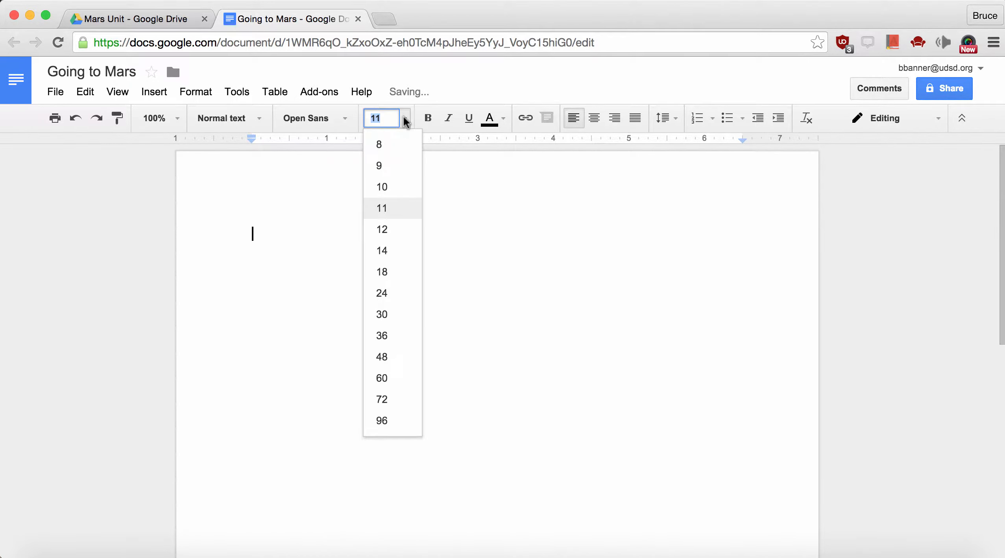
click(396, 236)
click(498, 125)
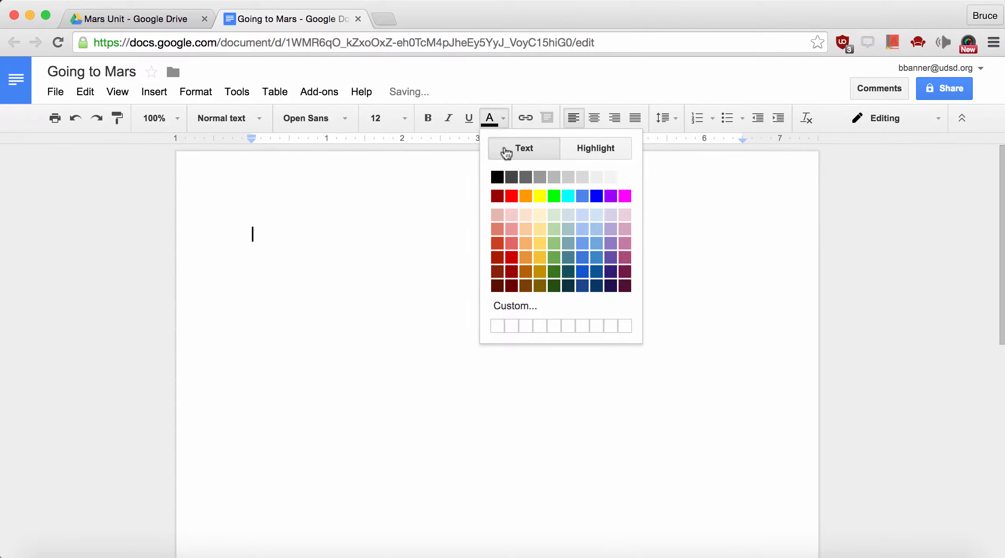
click(583, 272)
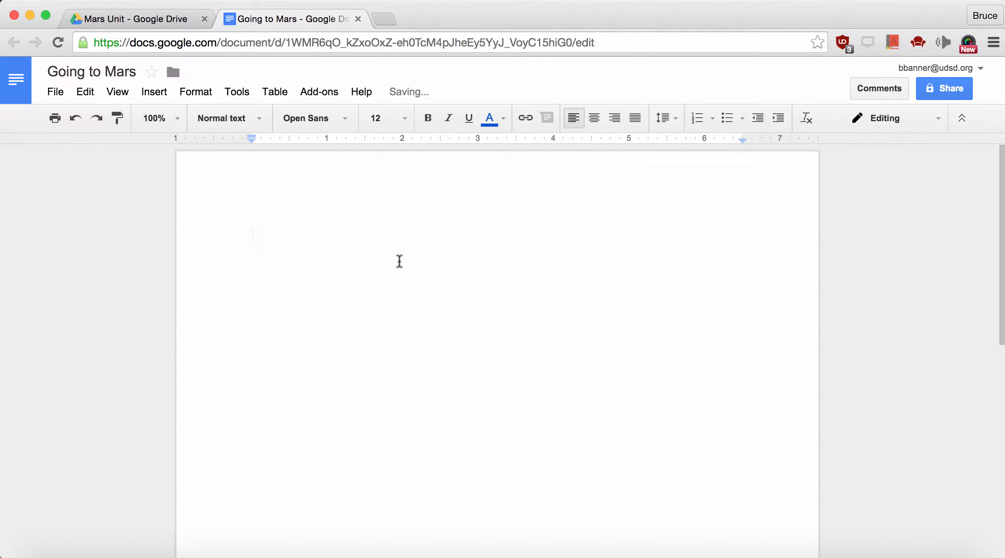
Type 'Going to Mars KWL' with 'Directions' on the line below
text(Going to Mar)
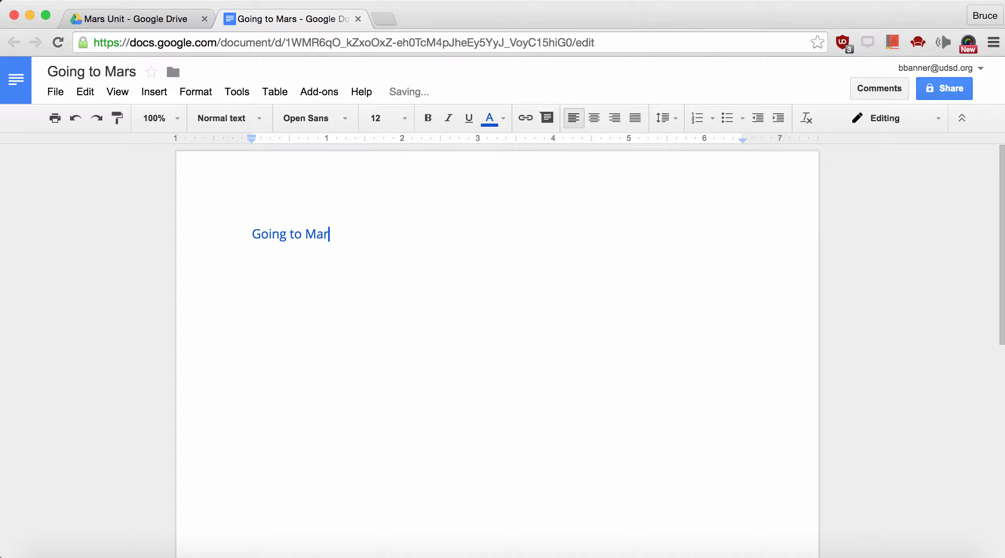
text(s KWL)
key(Return)
text(Directions)
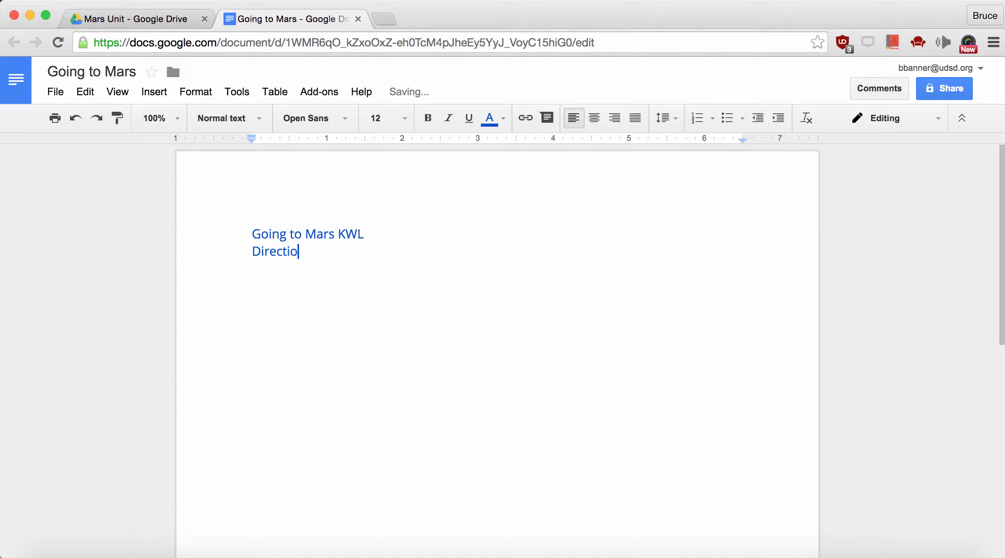
Colour the Directions line red
triple_click(294, 252)
click(503, 118)
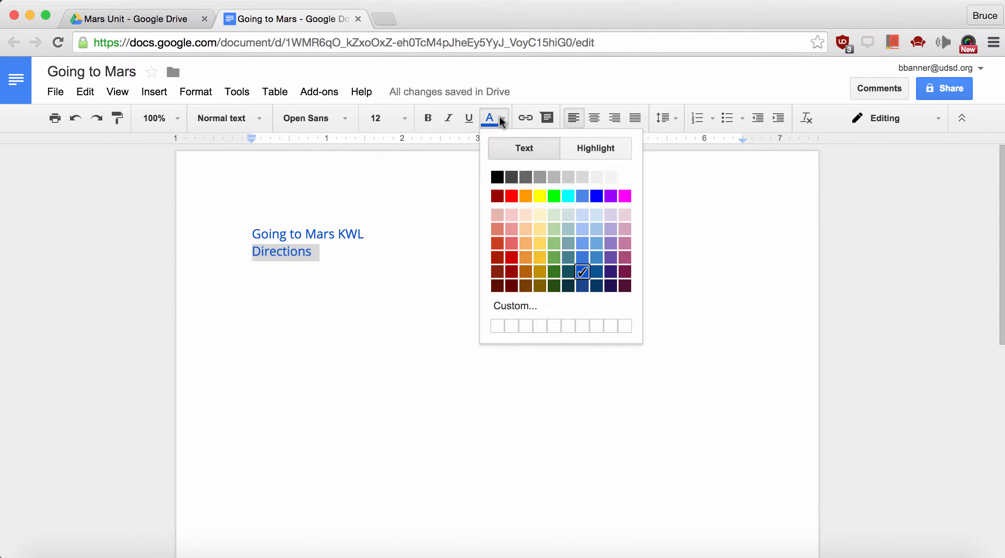
click(524, 196)
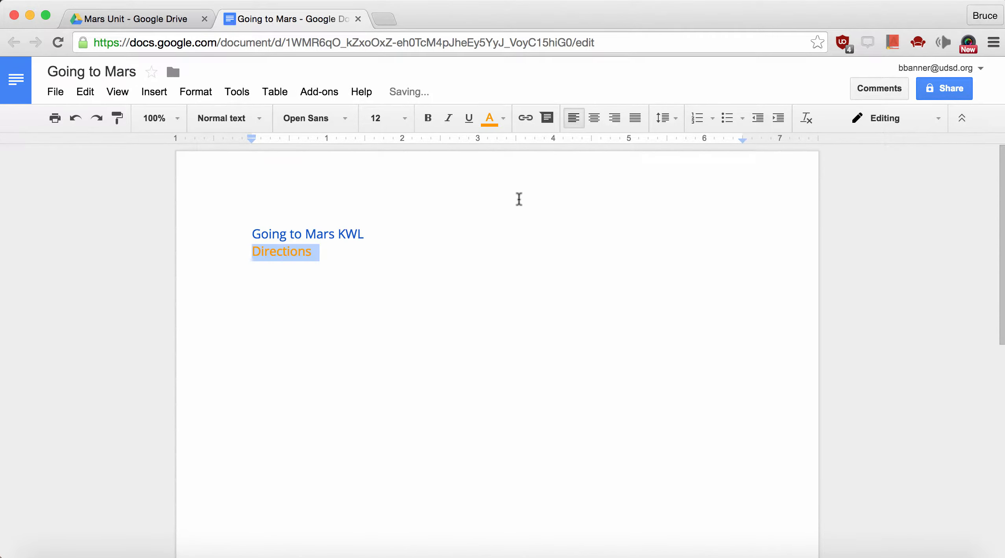
click(490, 119)
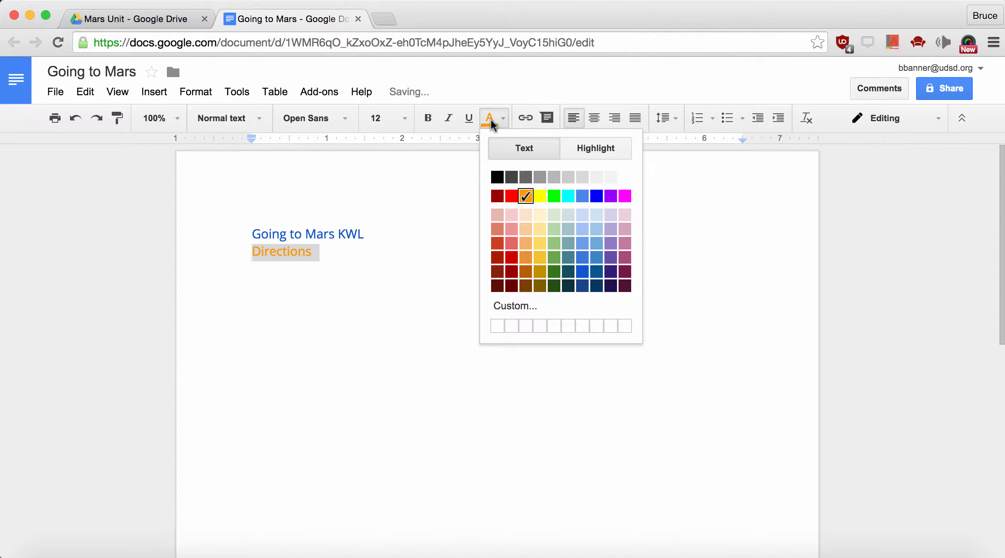
click(509, 199)
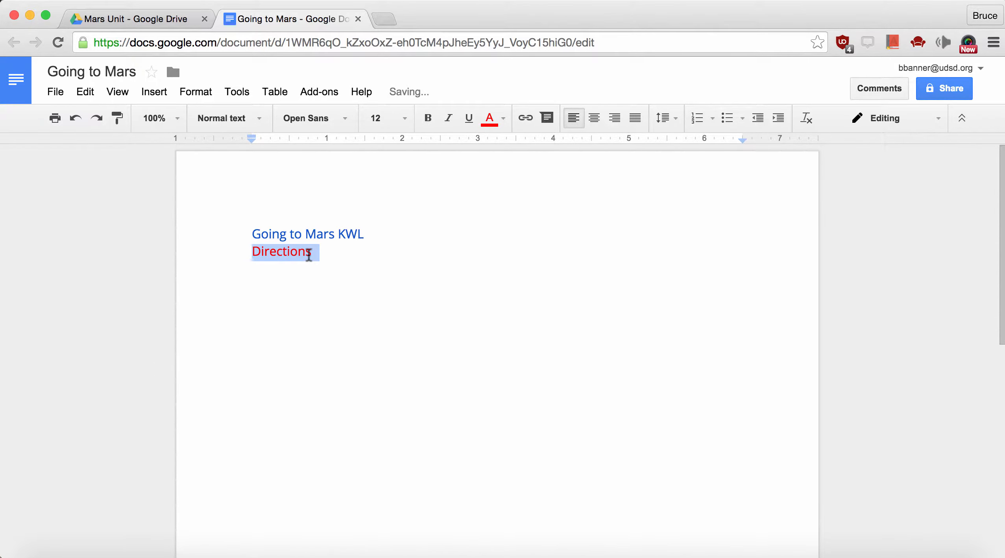
Paste extra copies of Directions as placeholder text and remove the stray space
click(342, 248)
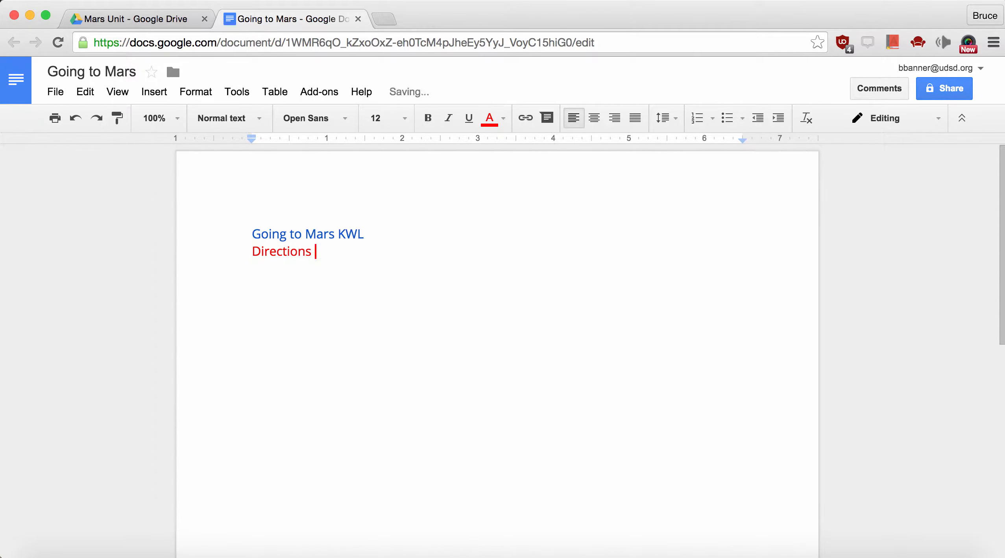
text(Directions)
text(Directions)
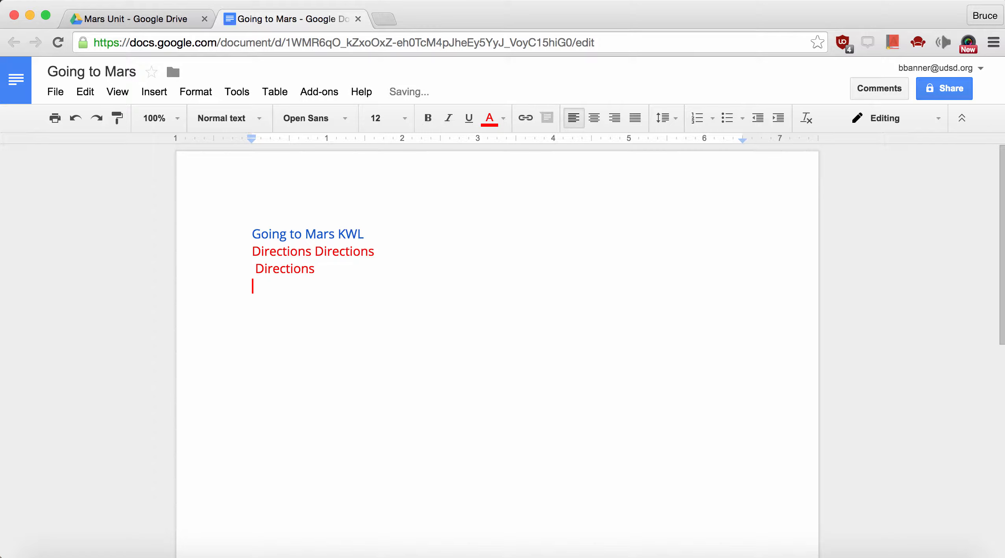
click(255, 269)
key(BackSpace)
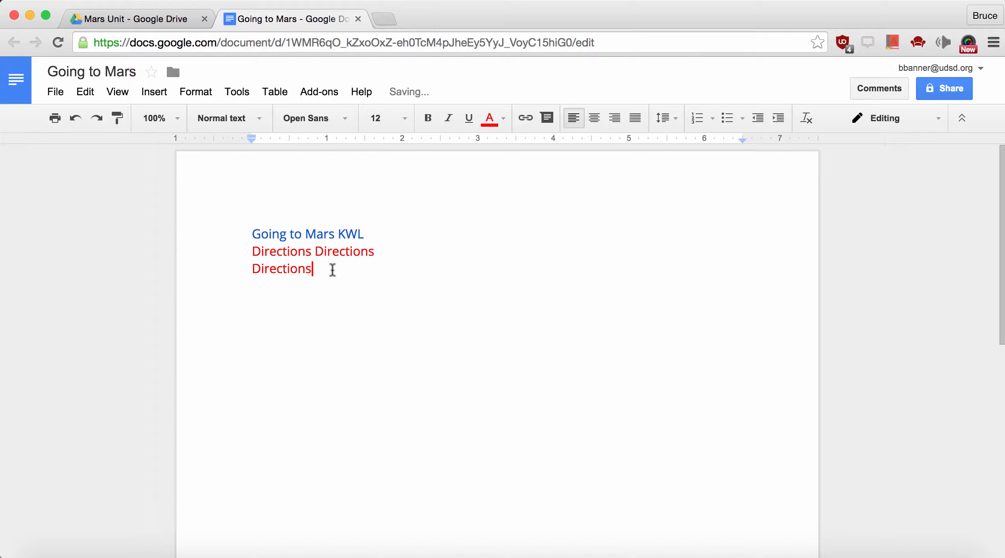
Add blank lines below and switch the text colour back to blue
key(Return)
key(Return)
click(504, 119)
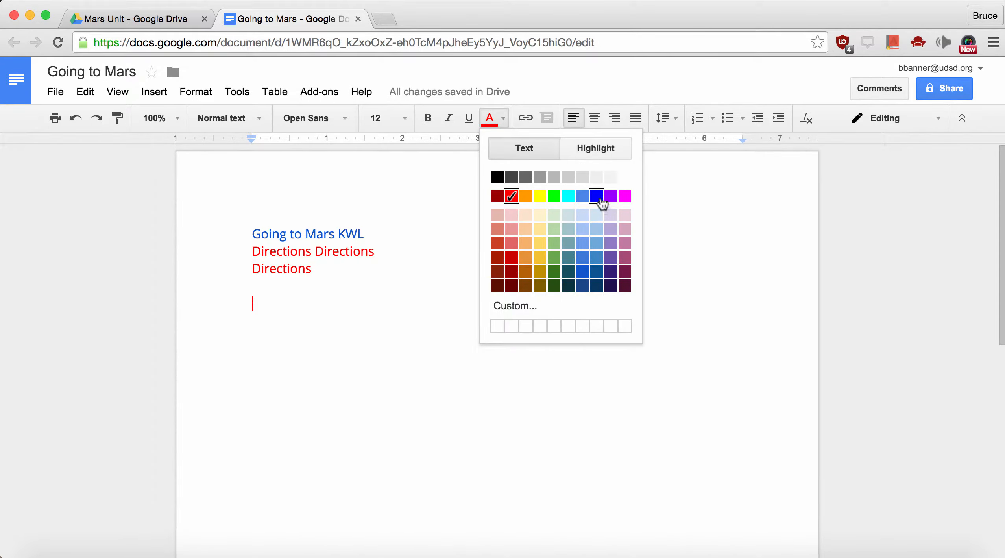
click(602, 197)
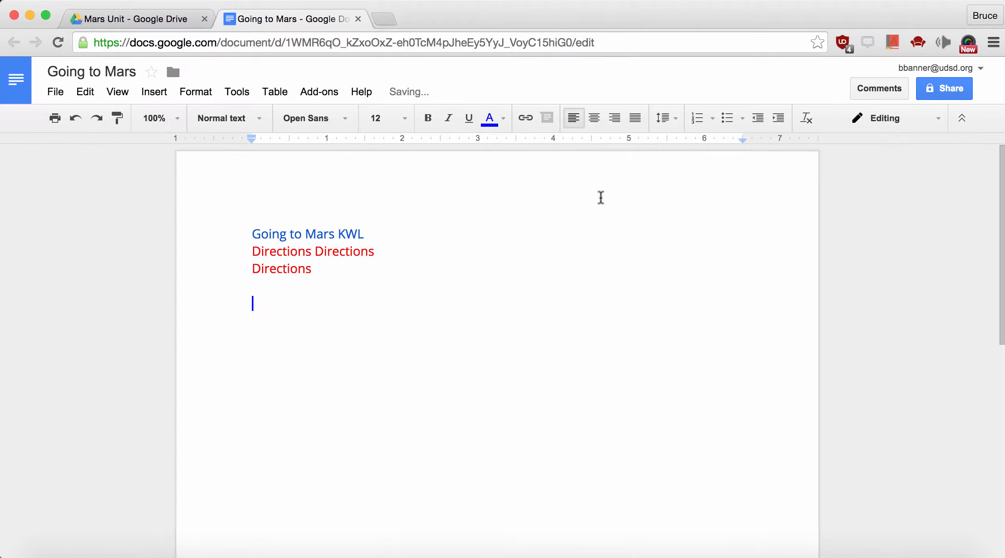
Insert a 3 x 10 table below Directions and drag its first column narrower
click(268, 95)
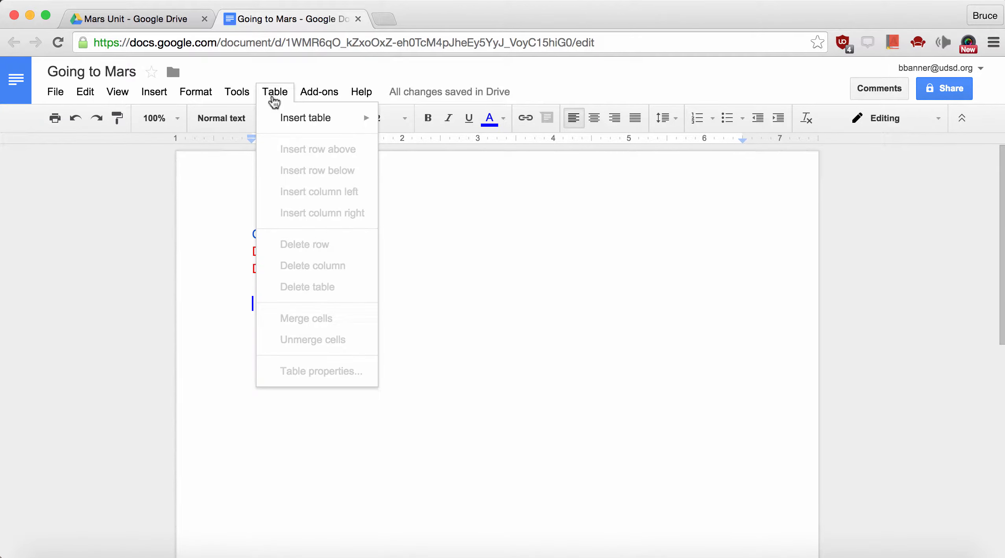
mouse_move(280, 120)
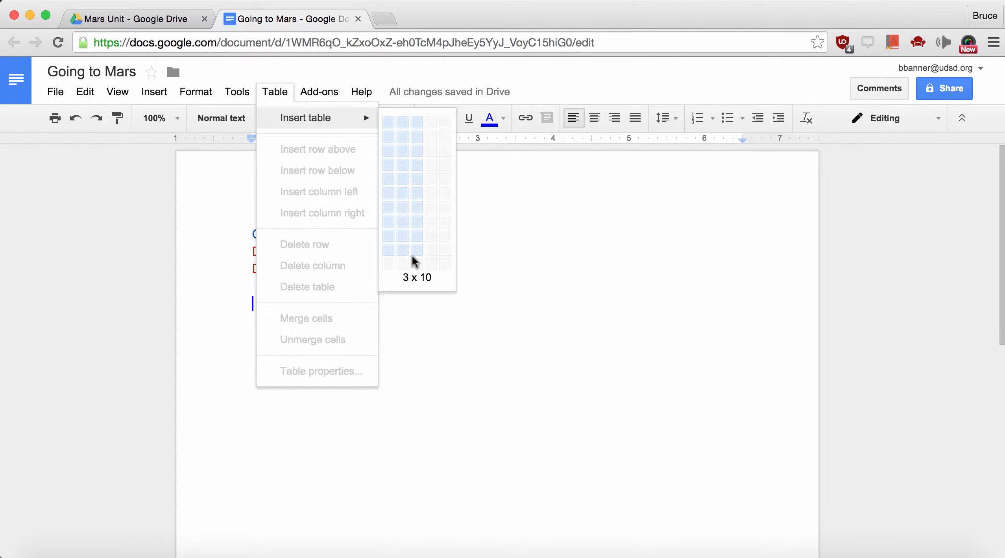
click(415, 261)
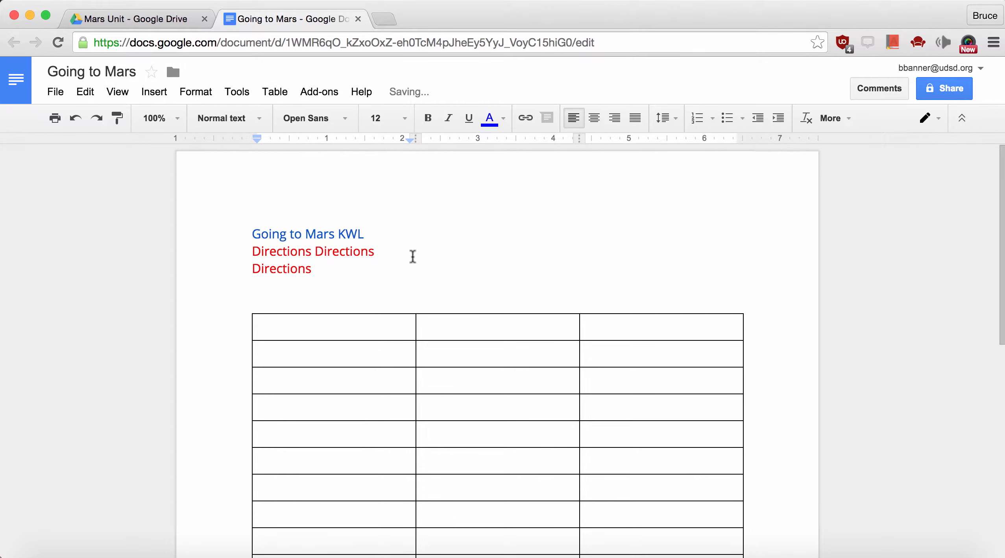
drag(415, 323, 348, 322)
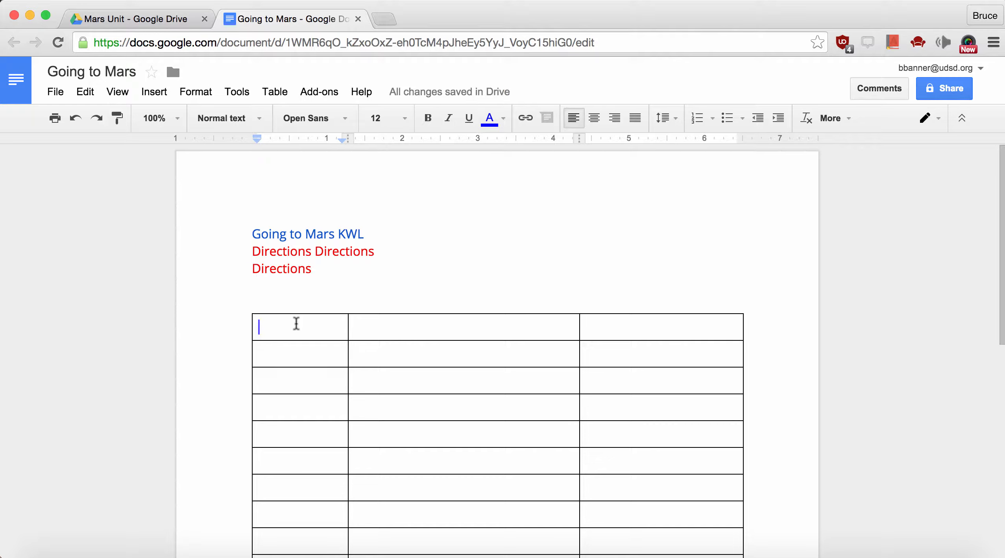
Fill the header row with Name, 'Know that people need to survive on Mars', and Questions
text(Name)
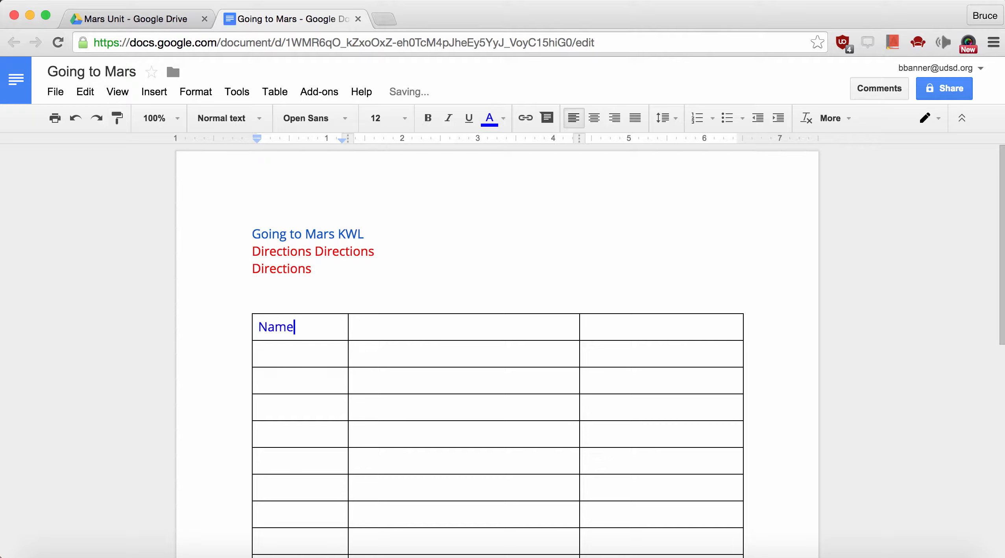
click(400, 332)
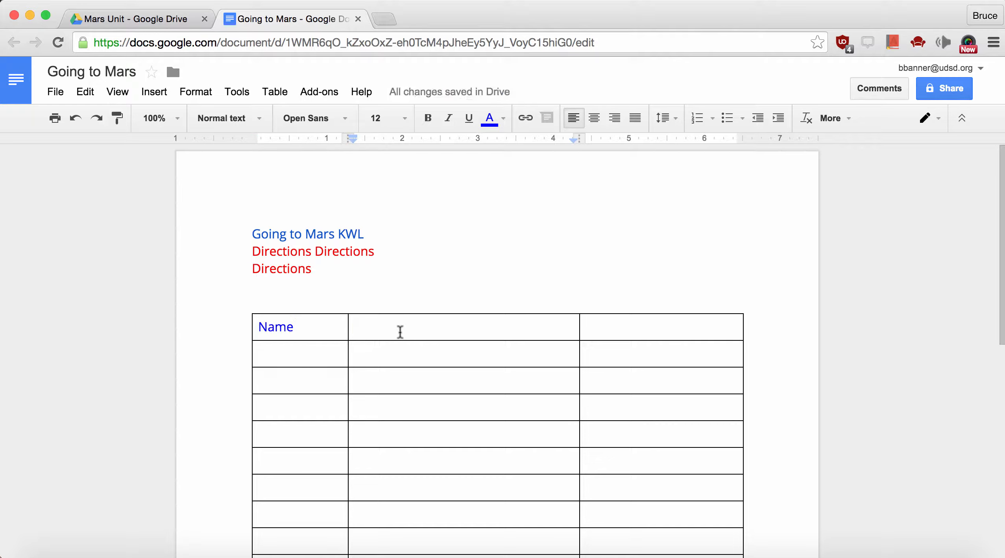
text(Know)
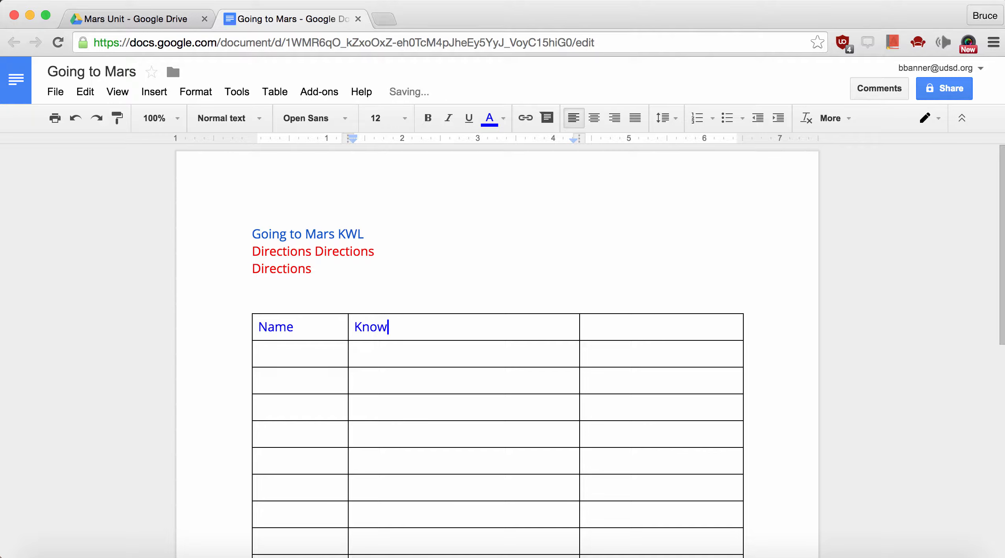
text( that people ne)
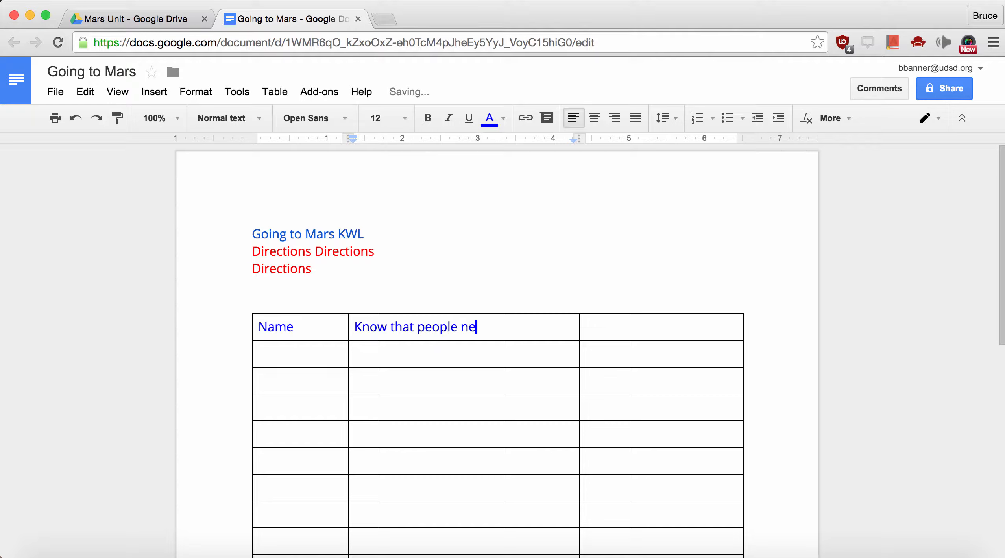
text(ed to survive on Mars)
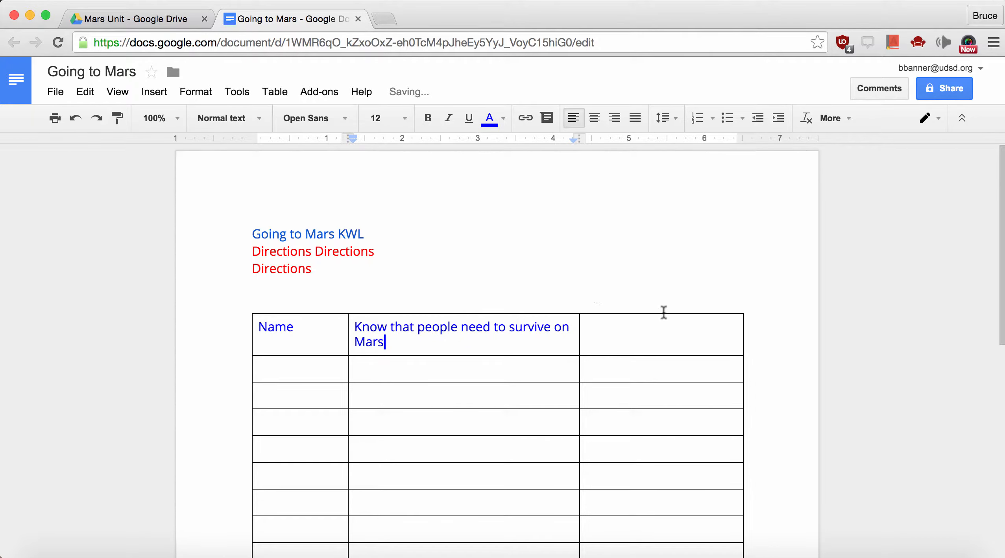
click(632, 329)
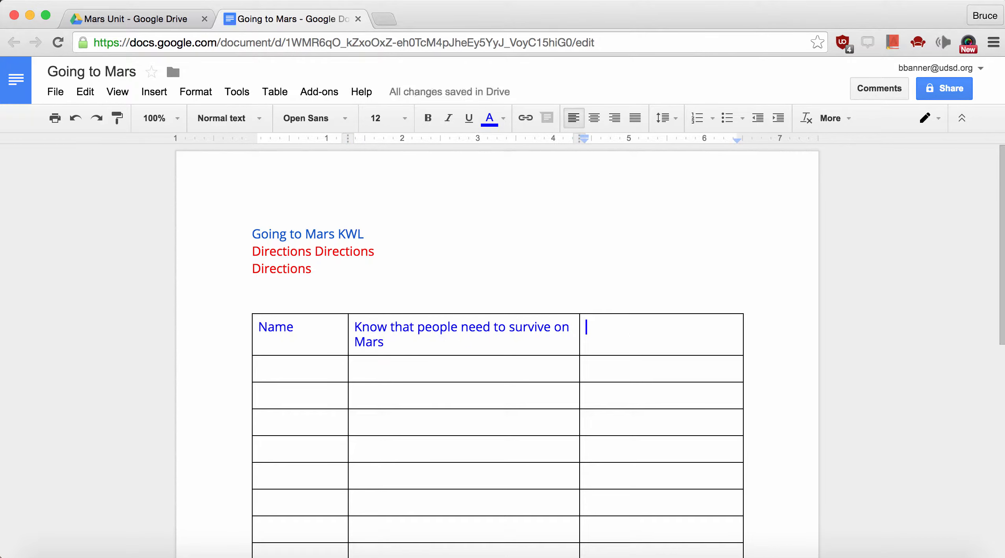
text(Questions)
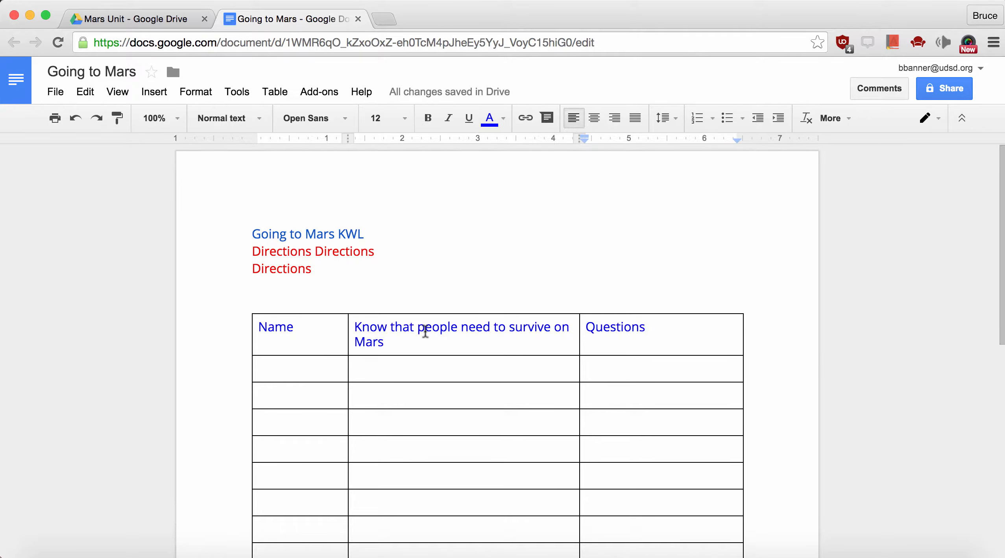
scroll(425, 331, down, 1)
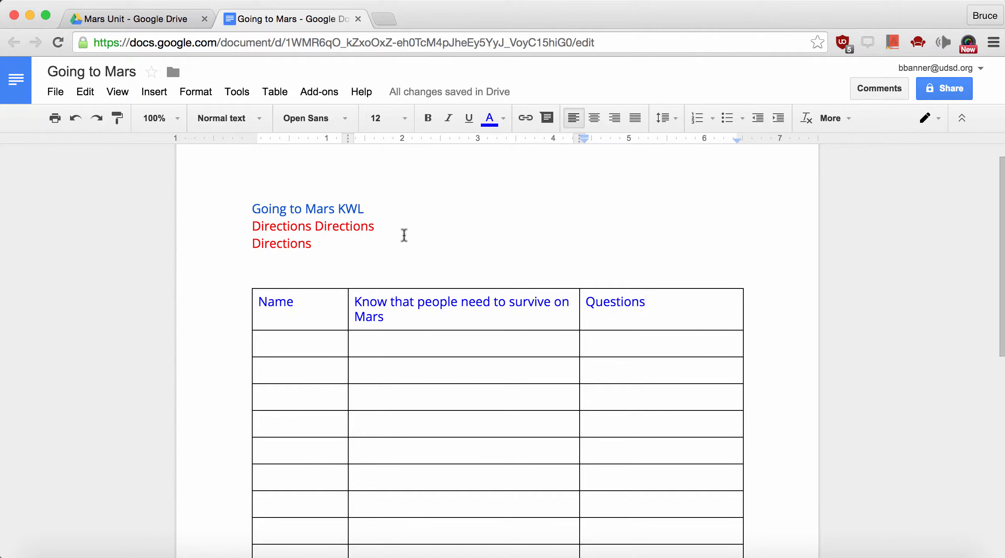
scroll(436, 266, up, 1)
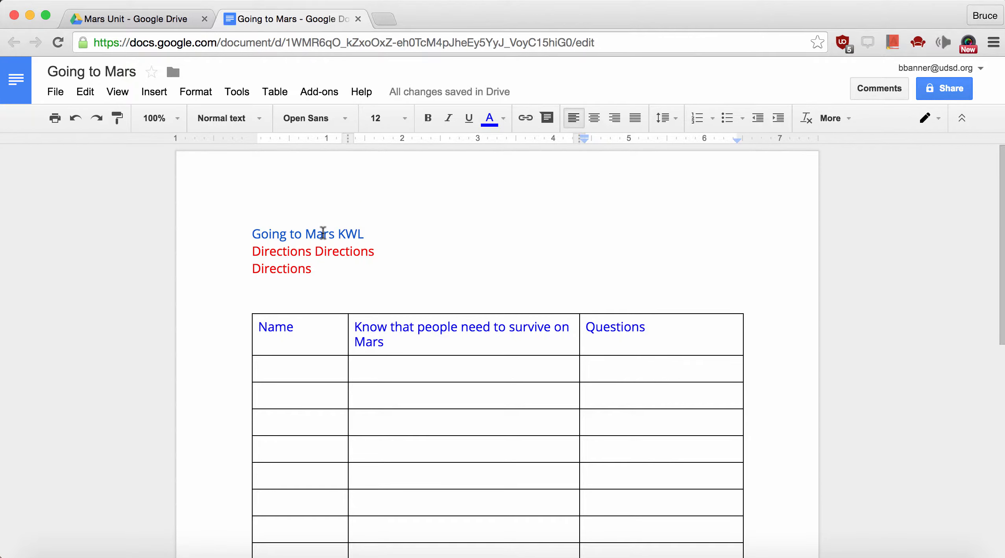
Look up the title word 'Mars' in Research and show image results
double_click(323, 232)
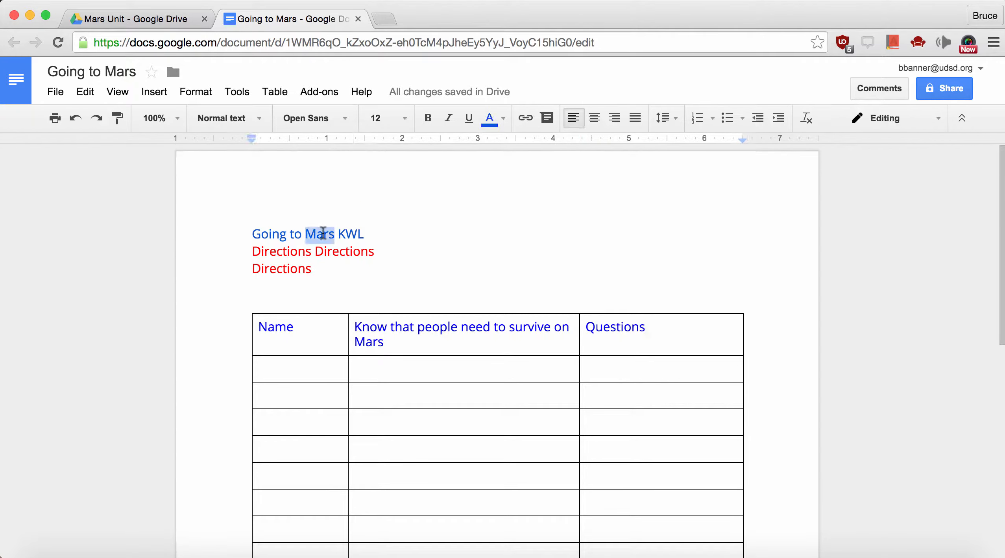
click(242, 97)
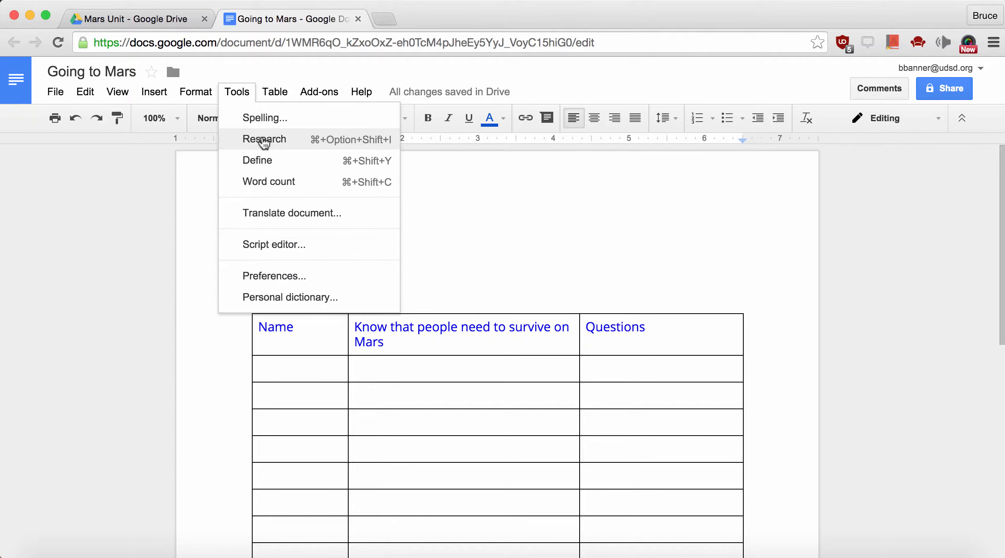
click(263, 139)
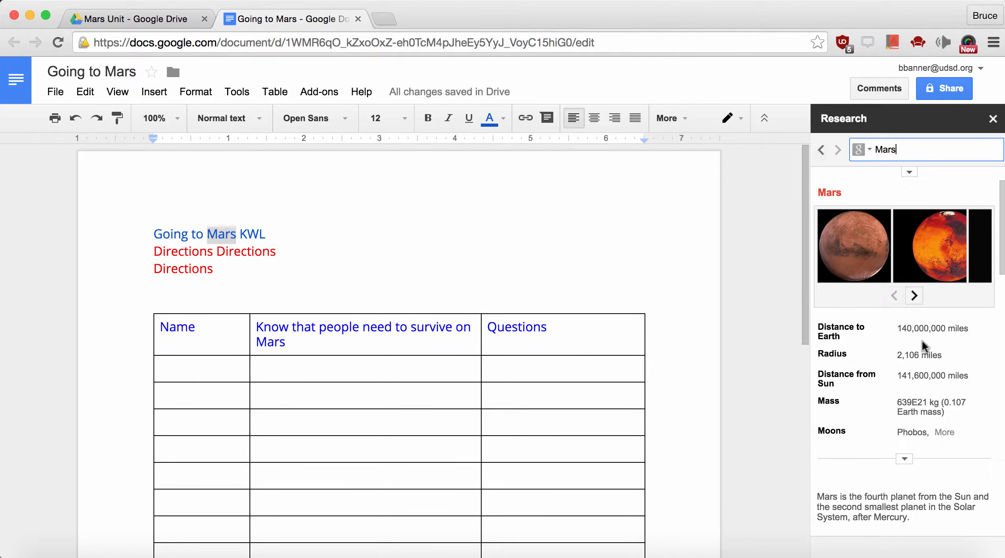
click(868, 150)
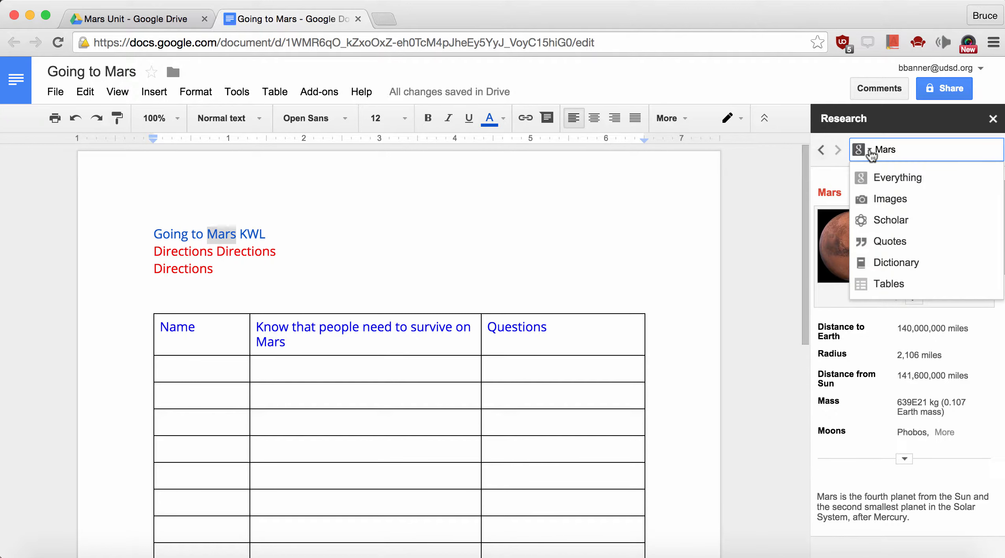
click(880, 200)
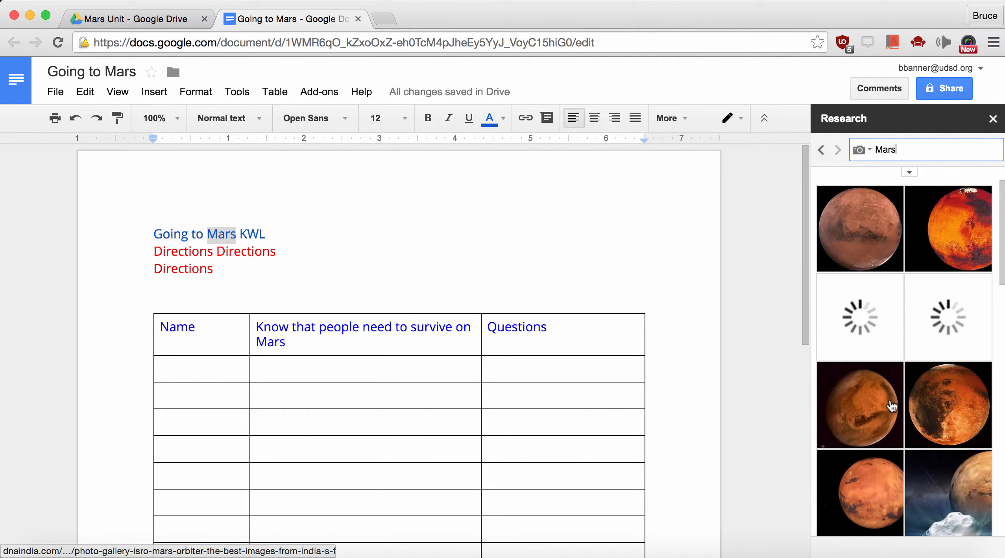
Insert a Mars photo, set it to wrap text, and shrink it beside the title
scroll(889, 401, down, 2)
mouse_move(869, 431)
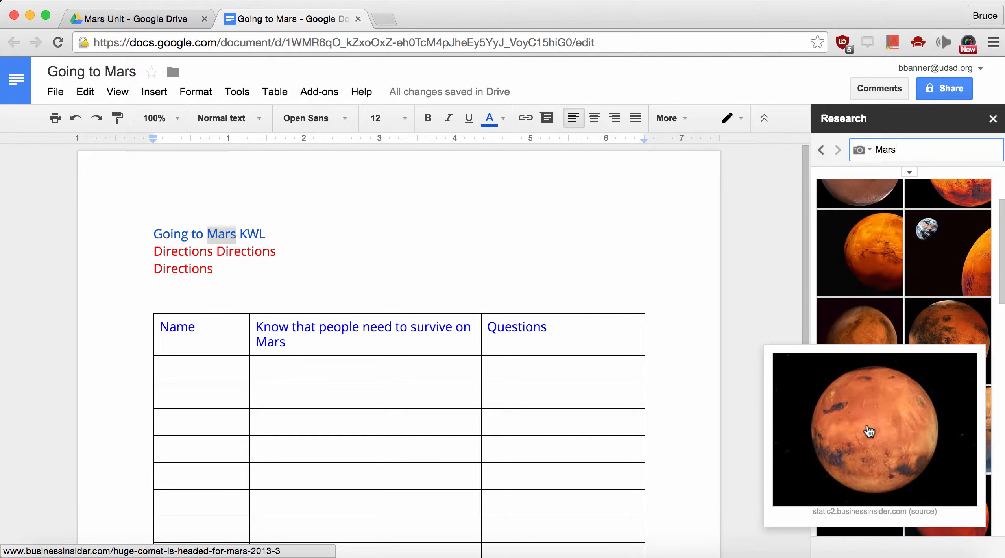
drag(868, 432, 560, 260)
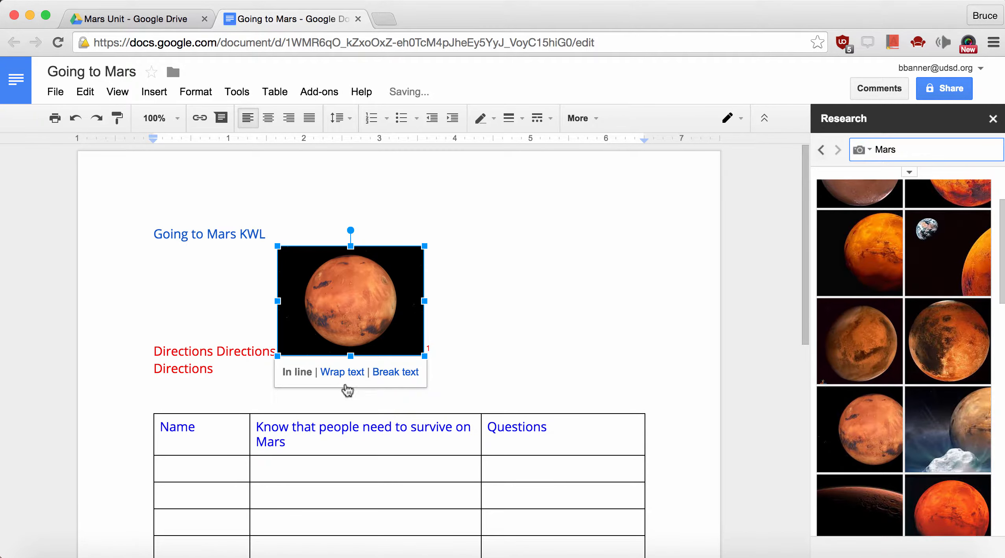
click(343, 371)
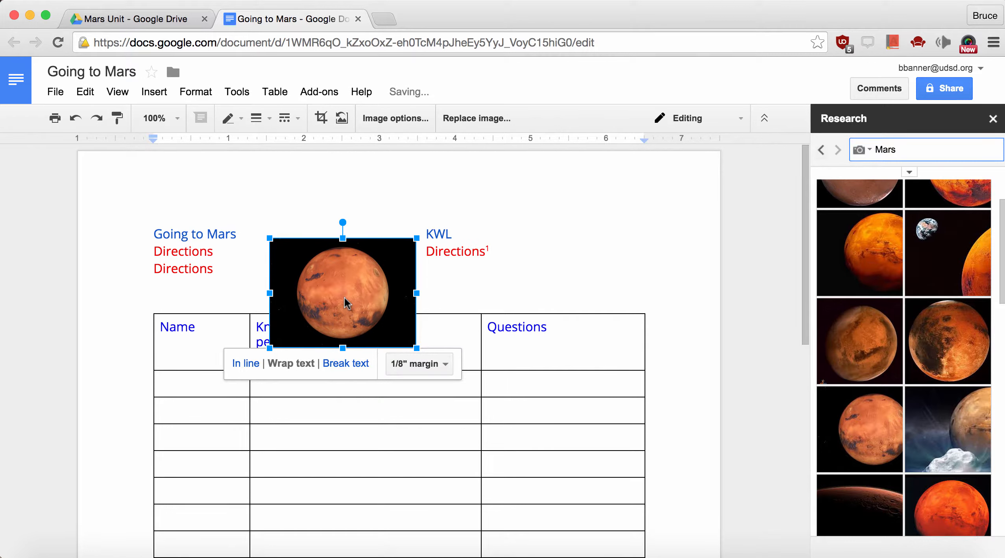
drag(345, 303, 572, 270)
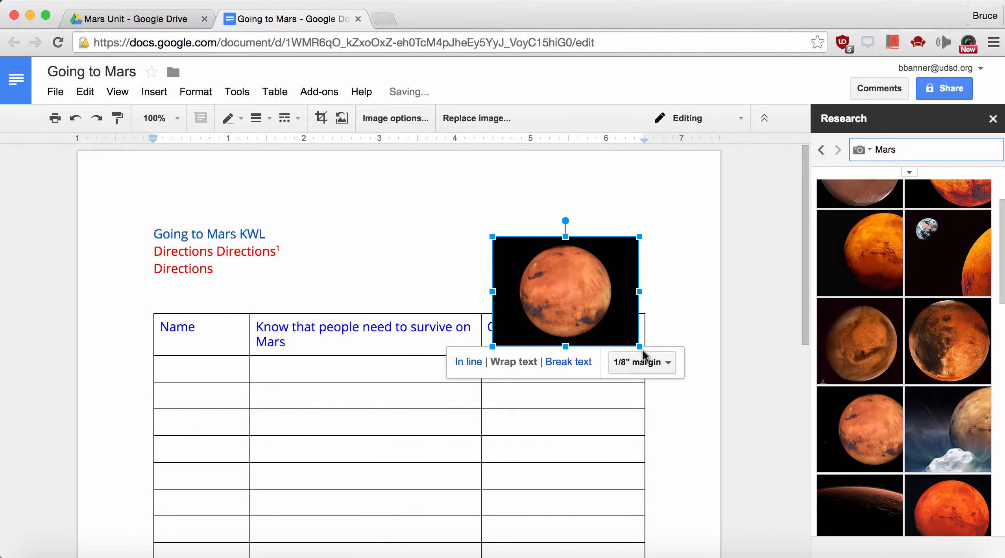
drag(640, 347, 595, 313)
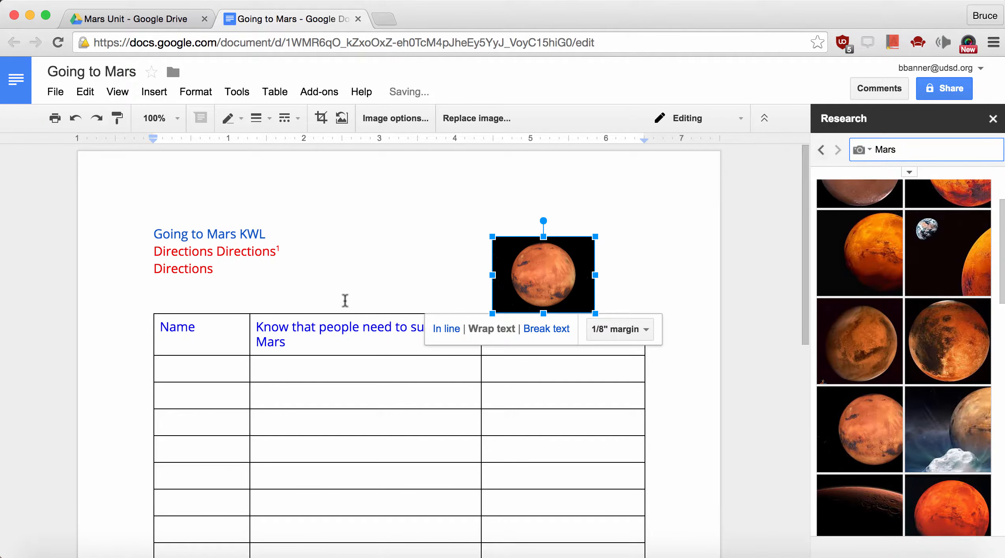
Add an empty line above the table
click(254, 297)
key(Return)
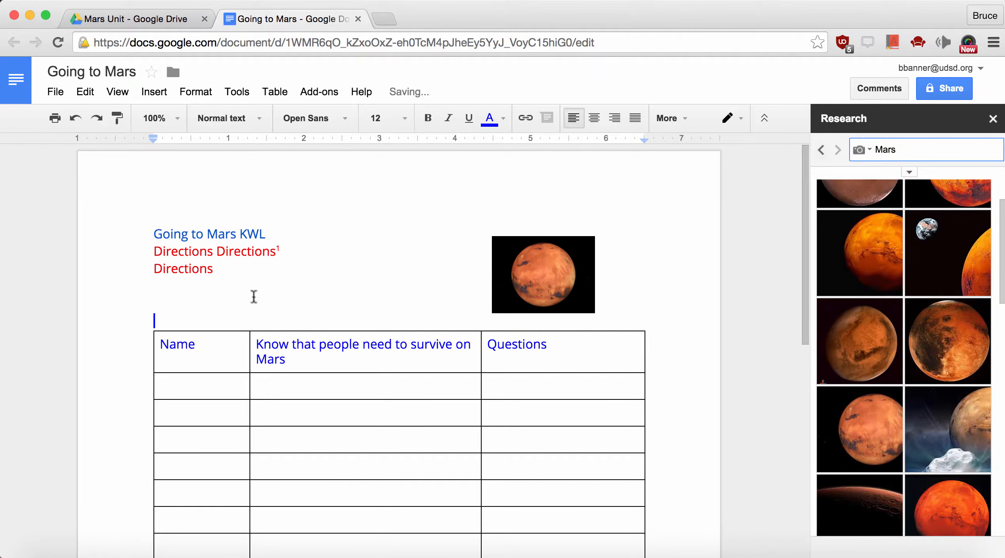
scroll(210, 336, down, 3)
scroll(210, 335, down, 4)
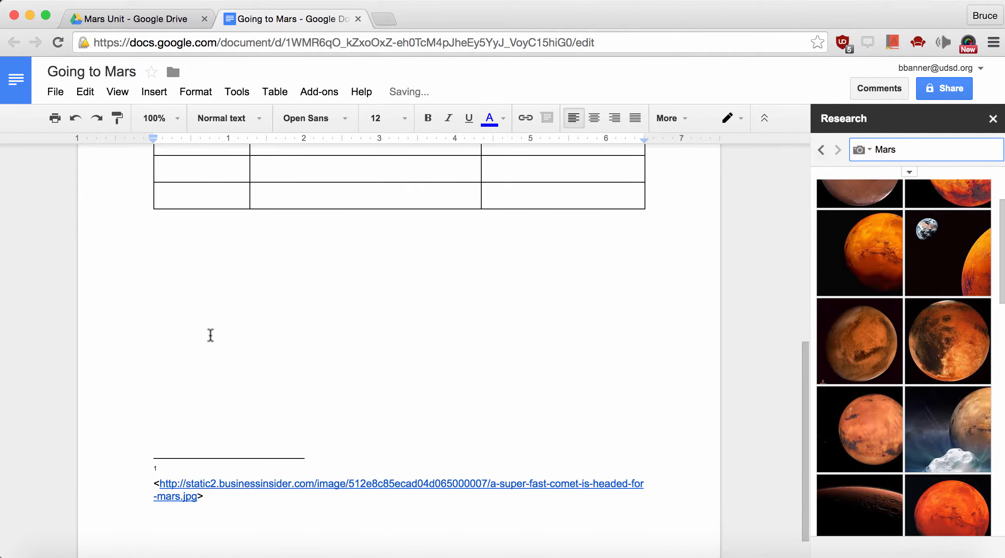
scroll(210, 336, up, 10)
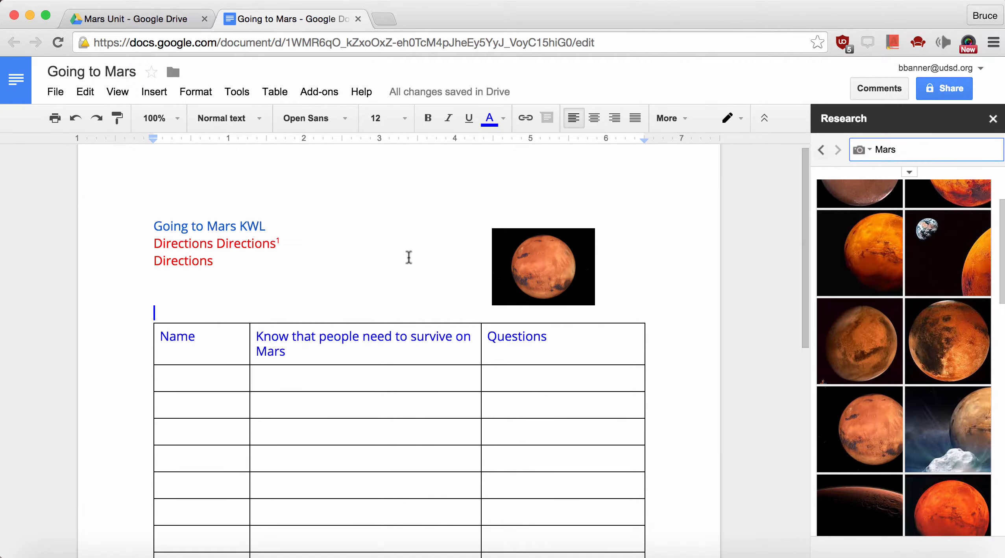
Switch Research to all results and insert a 'Mars Home' link to NASA's Mars page
click(859, 152)
click(876, 185)
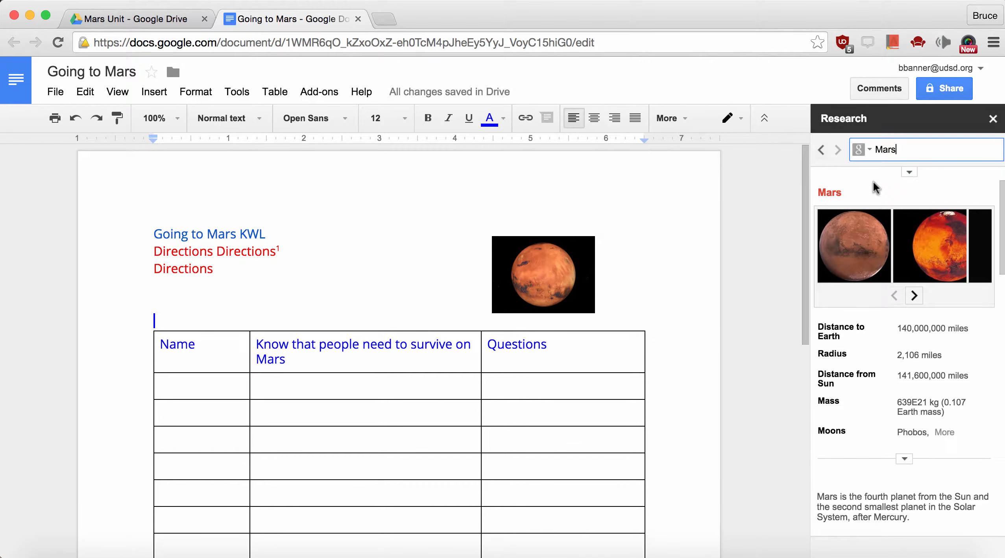
scroll(876, 415, down, 7)
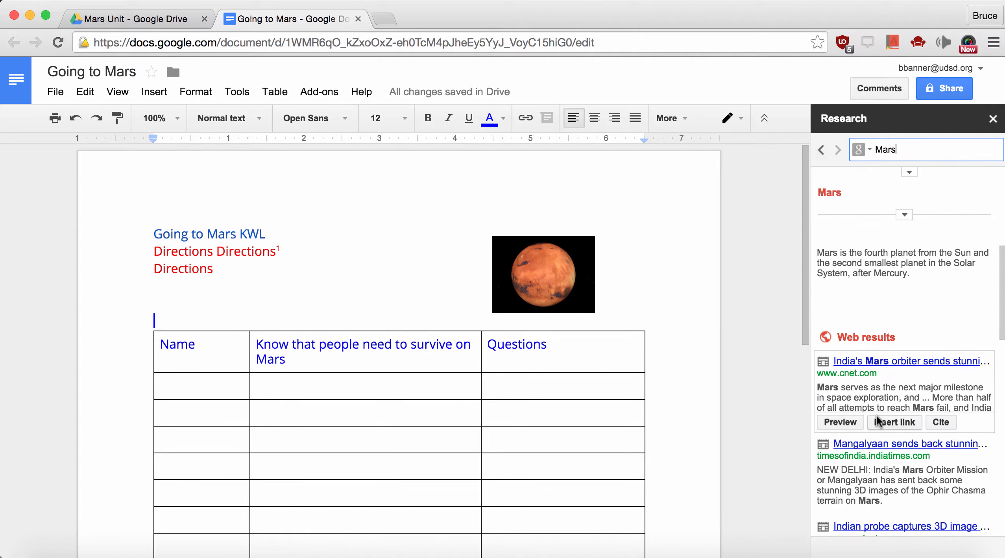
scroll(876, 415, down, 4)
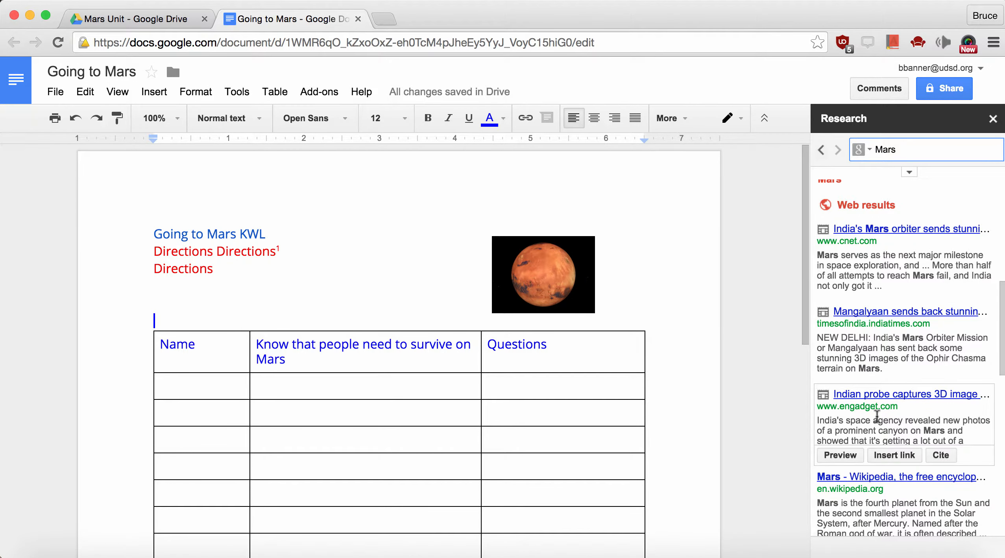
scroll(877, 416, down, 3)
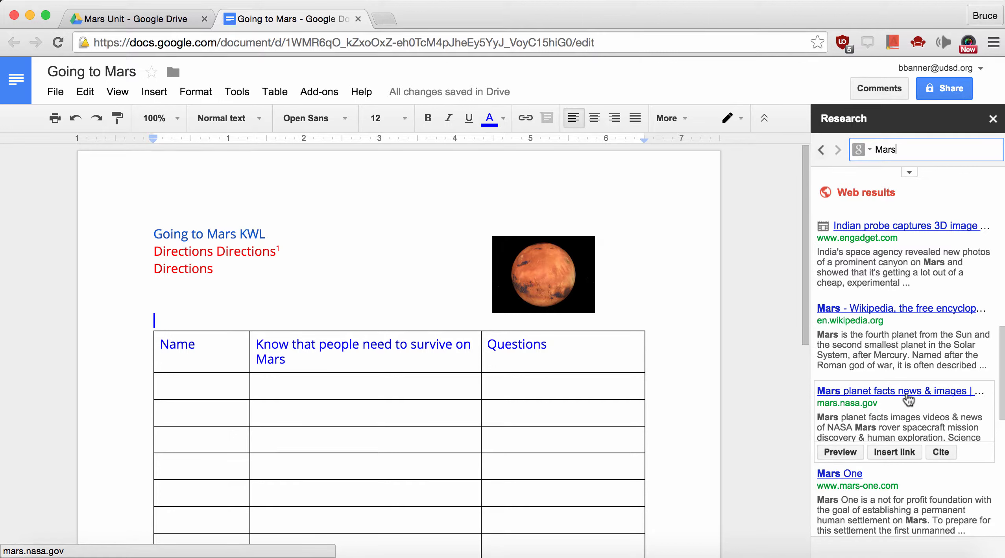
click(896, 450)
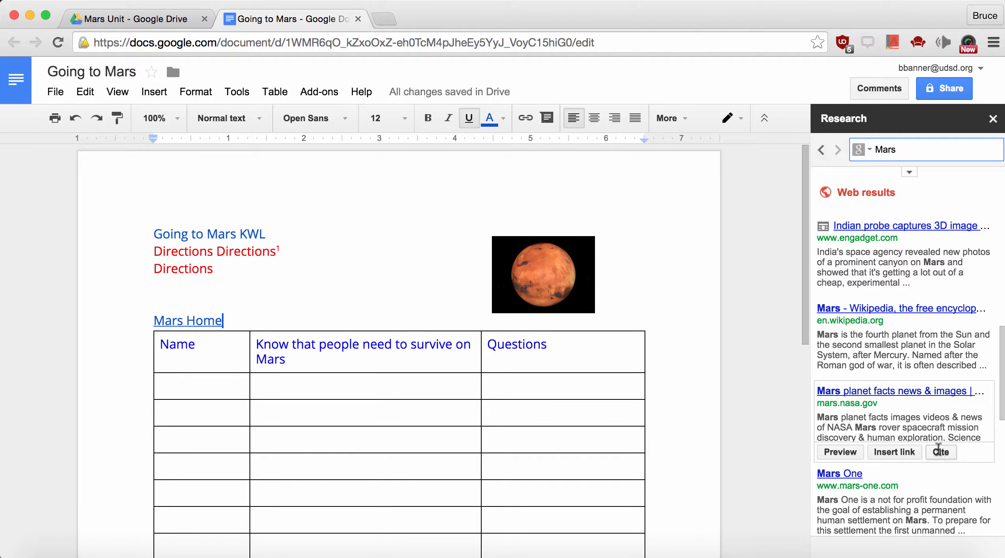
Add an MLA-format citation footnote for the NASA Mars page
click(910, 174)
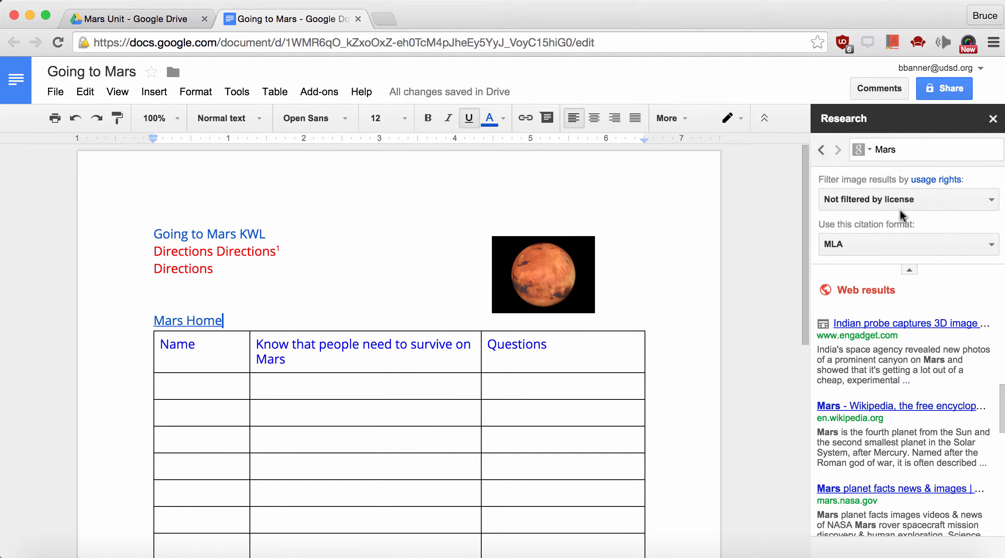
click(889, 245)
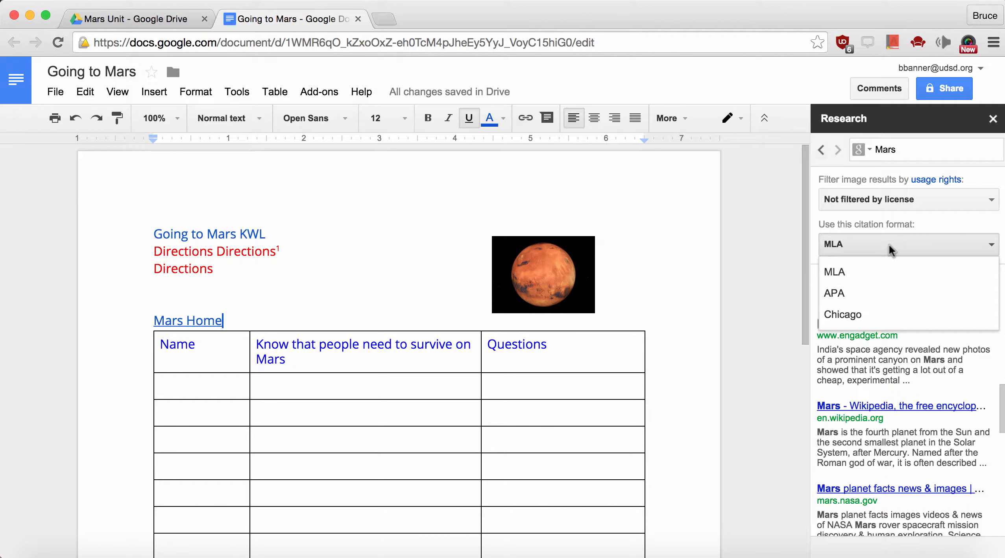
click(889, 245)
mouse_move(912, 412)
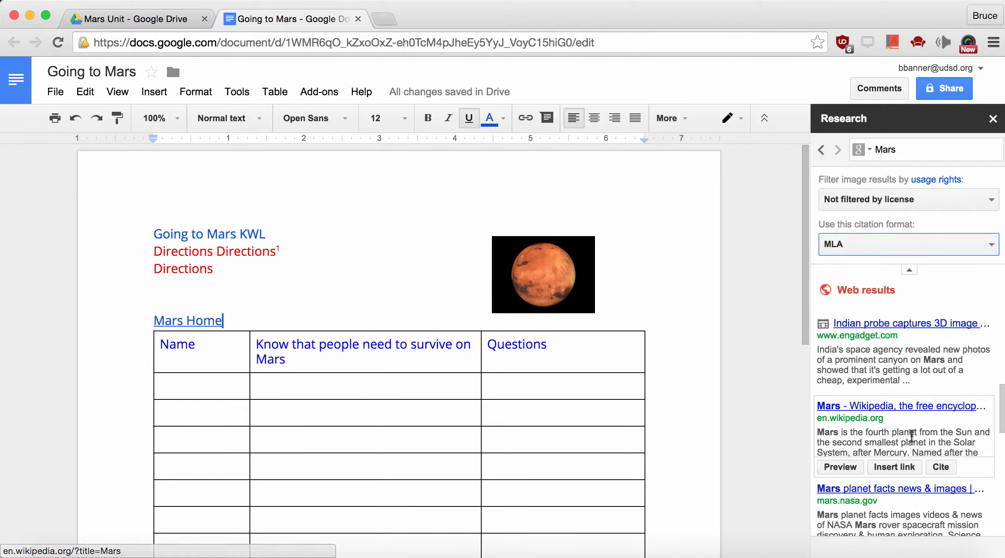
scroll(912, 432, down, 2)
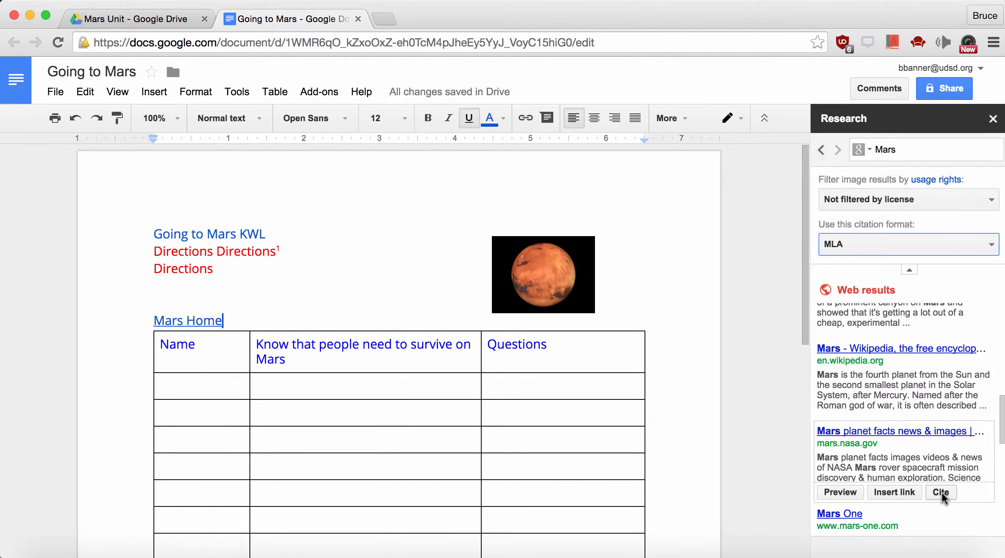
click(940, 492)
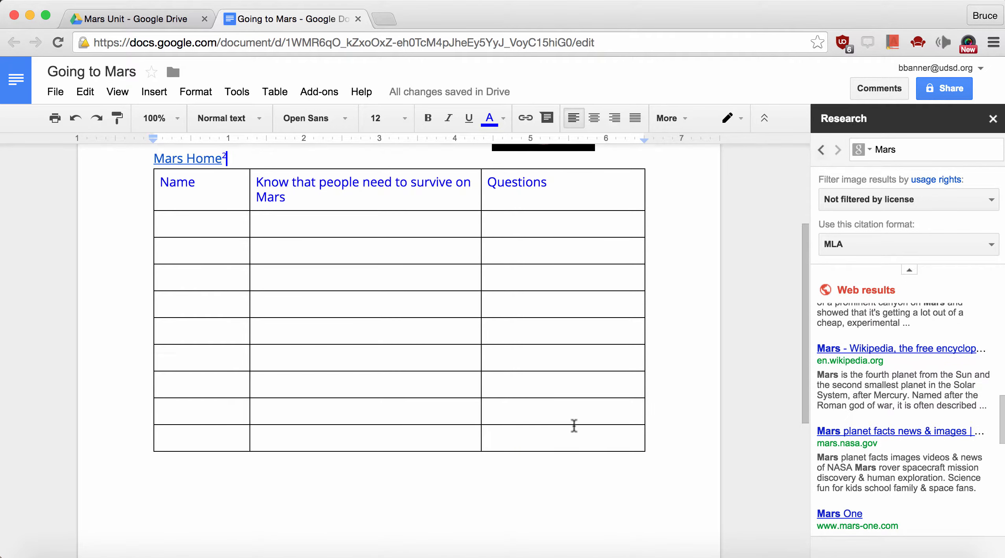
scroll(574, 424, up, 3)
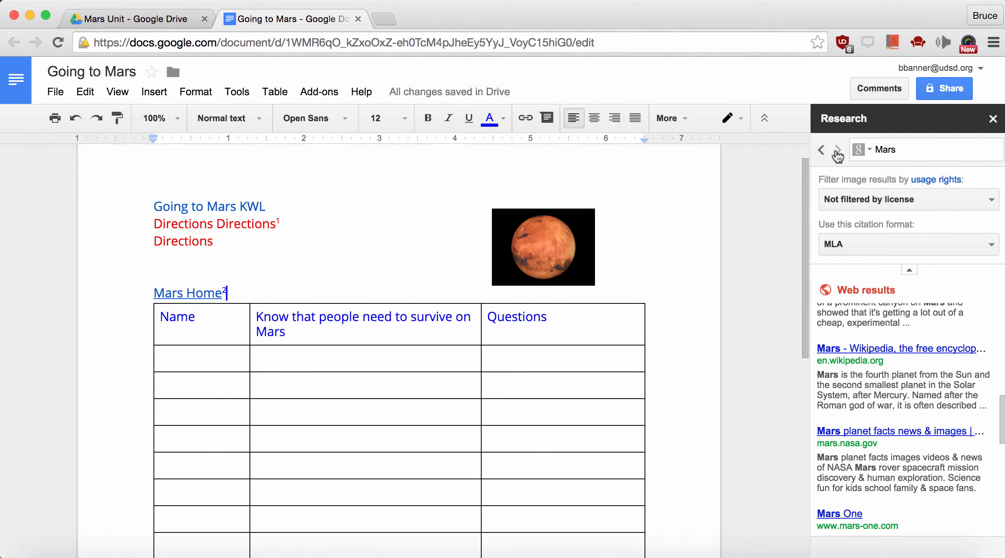
Close the Research panel and add the two students' addresses in the Share dialog
click(992, 119)
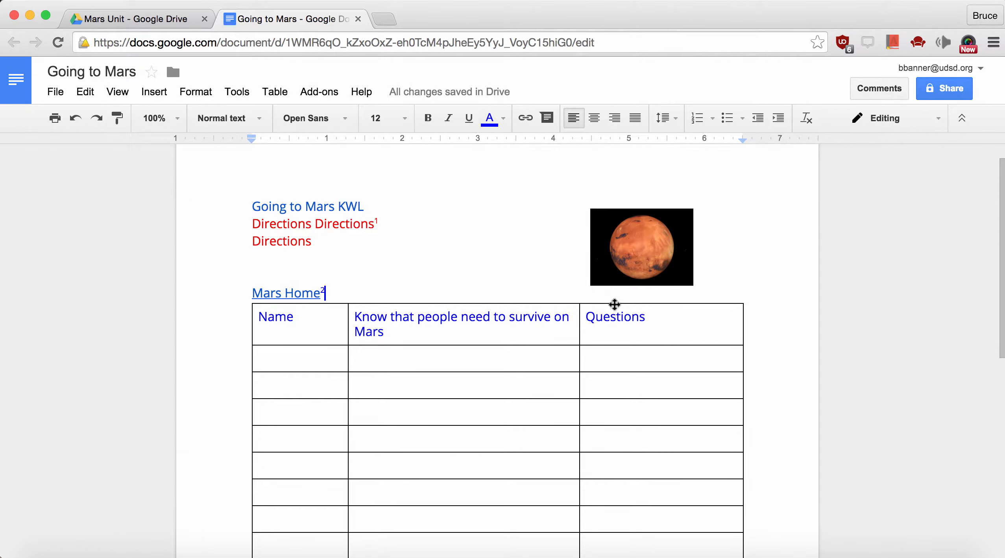
click(947, 90)
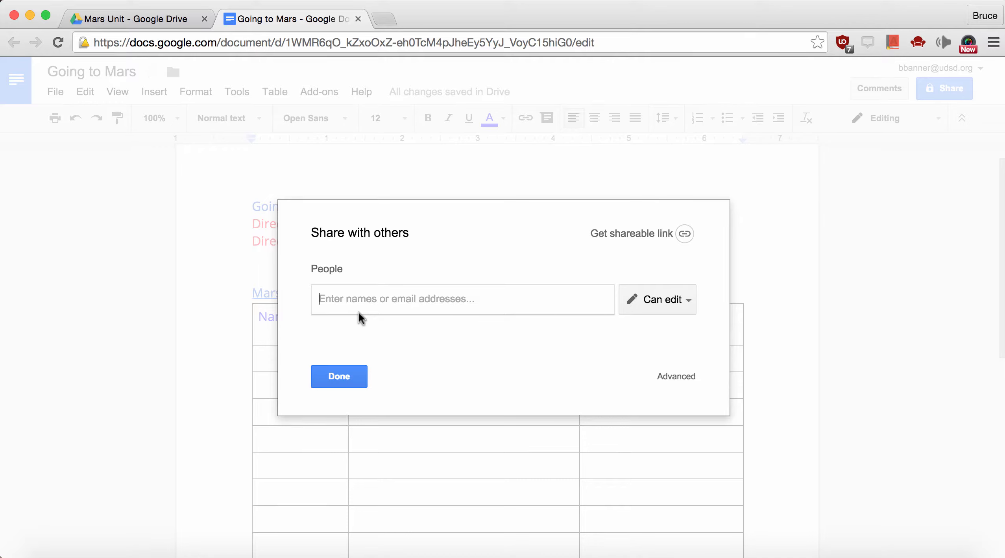
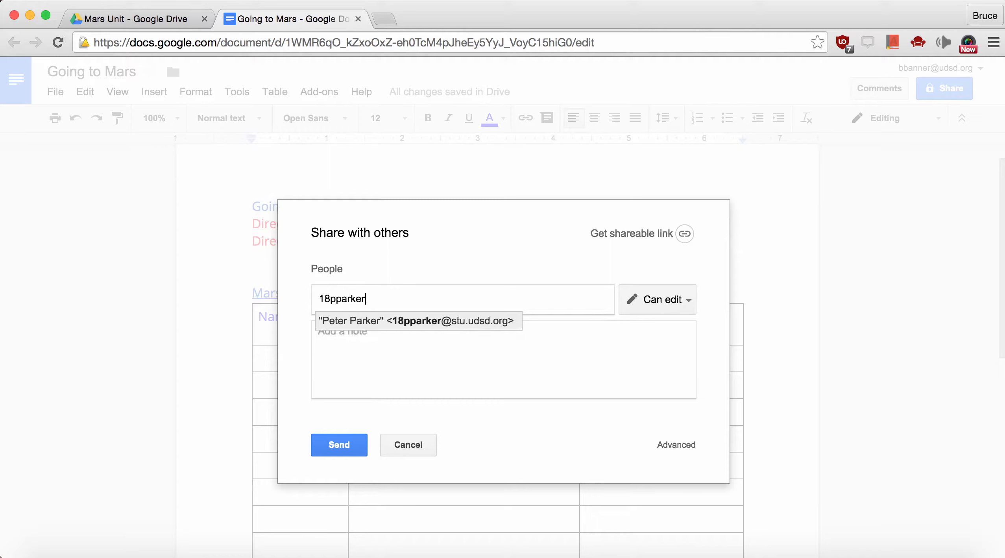
key(Return)
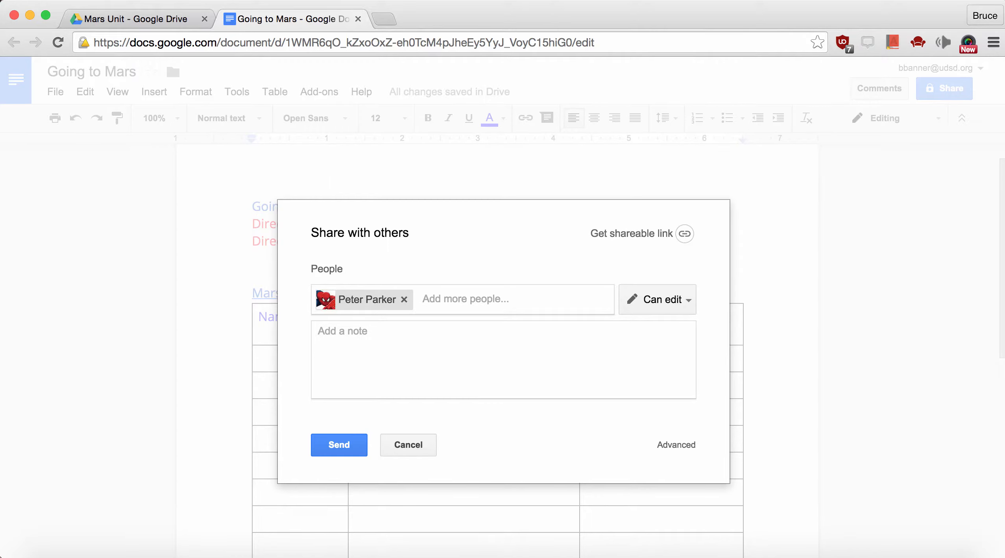
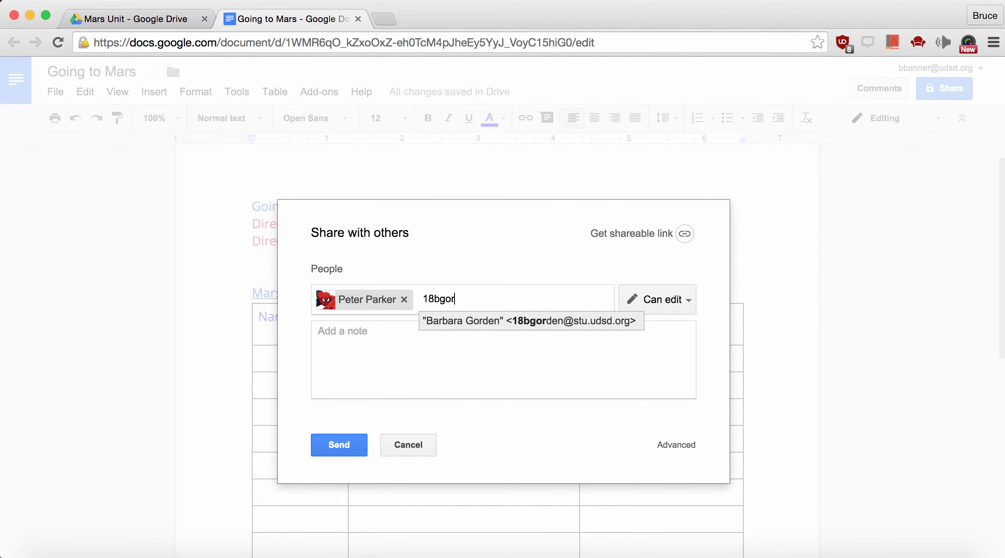
key(Return)
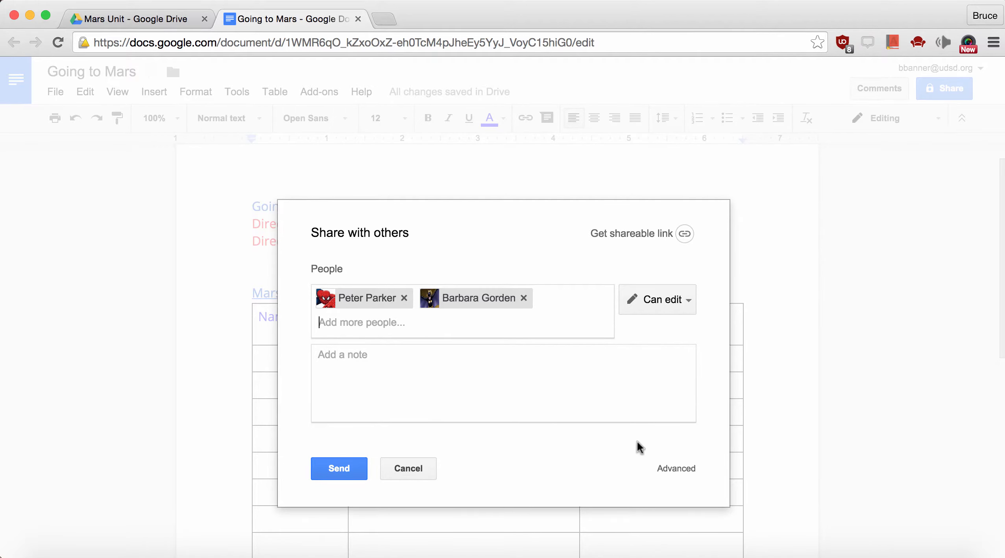
Keep 'Can edit' access for the students and send the invitation
click(677, 301)
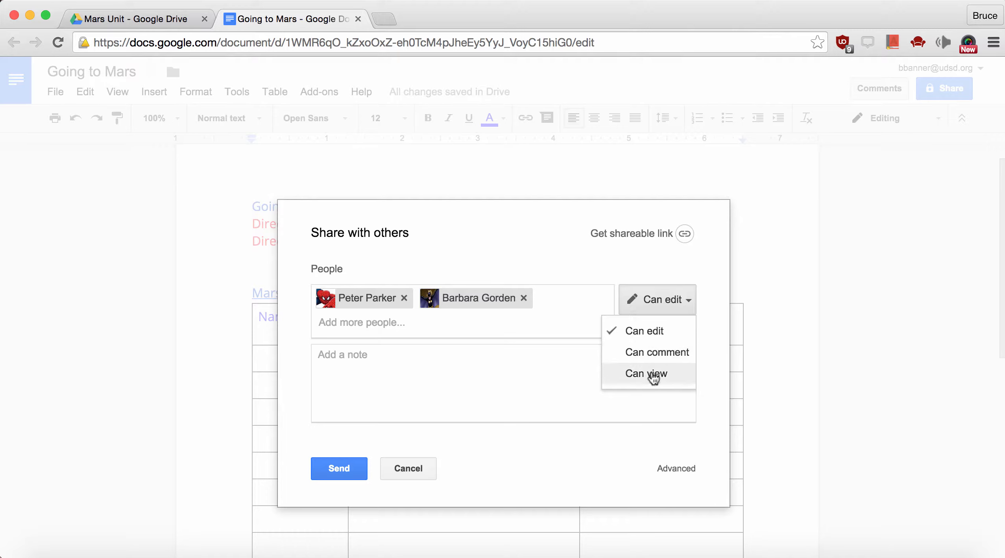
click(648, 331)
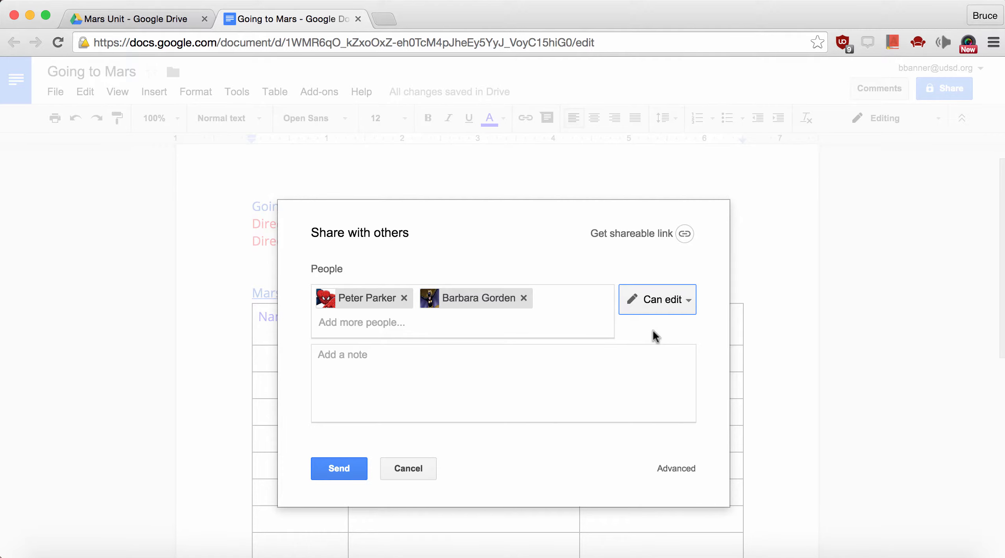
click(349, 468)
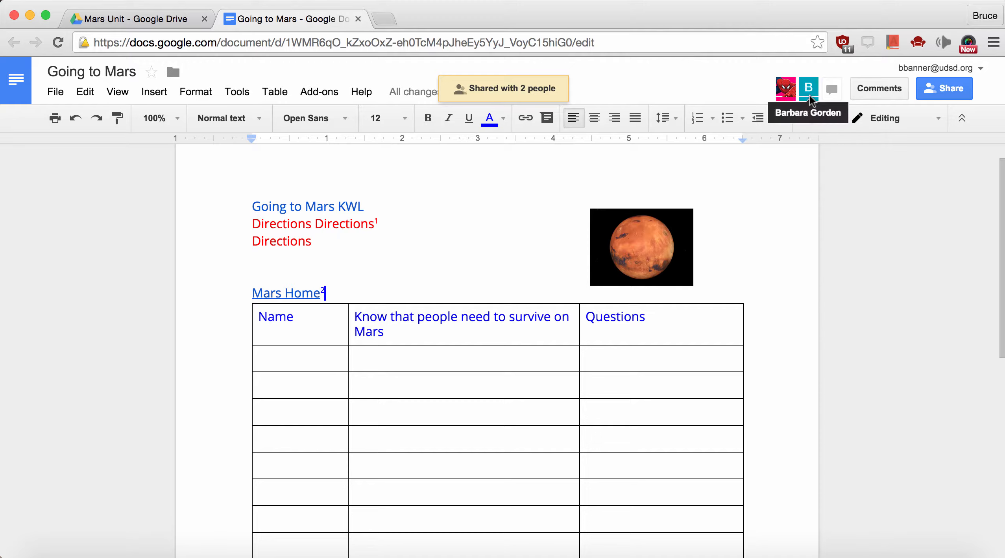
Bold 'Know' in the header and append 'Learn more about:' after Questions
scroll(562, 363, down, 3)
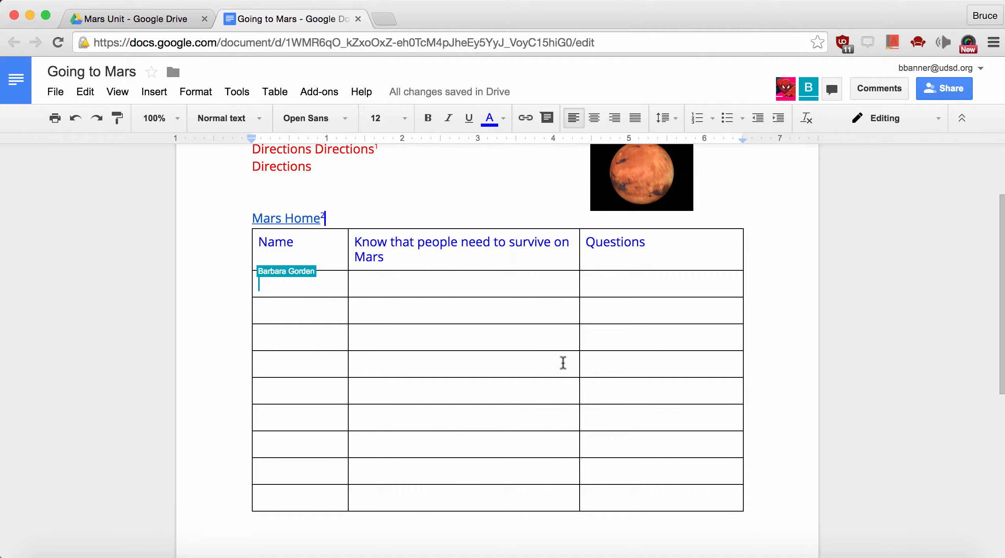
double_click(373, 241)
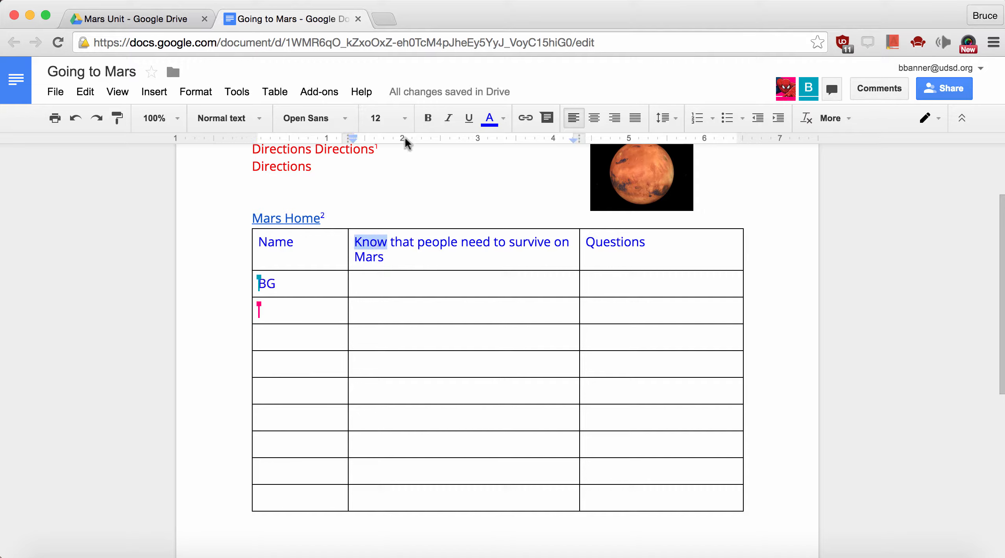
click(427, 120)
click(655, 243)
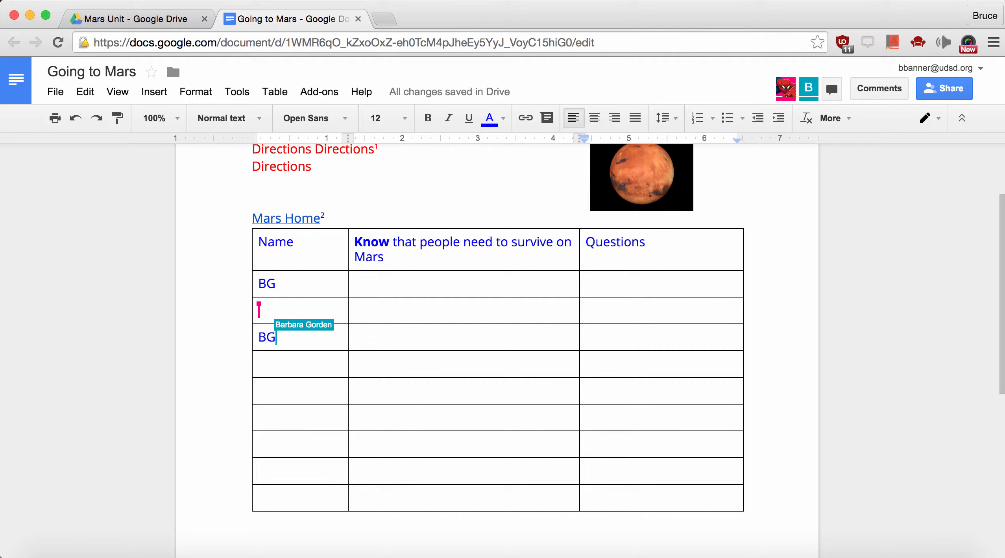
text(Learn )
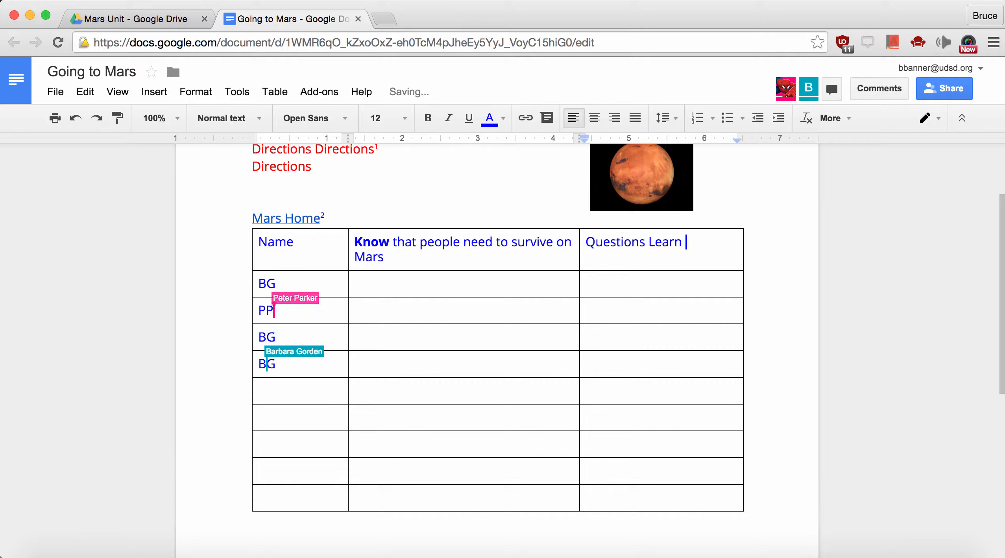
text(more abo)
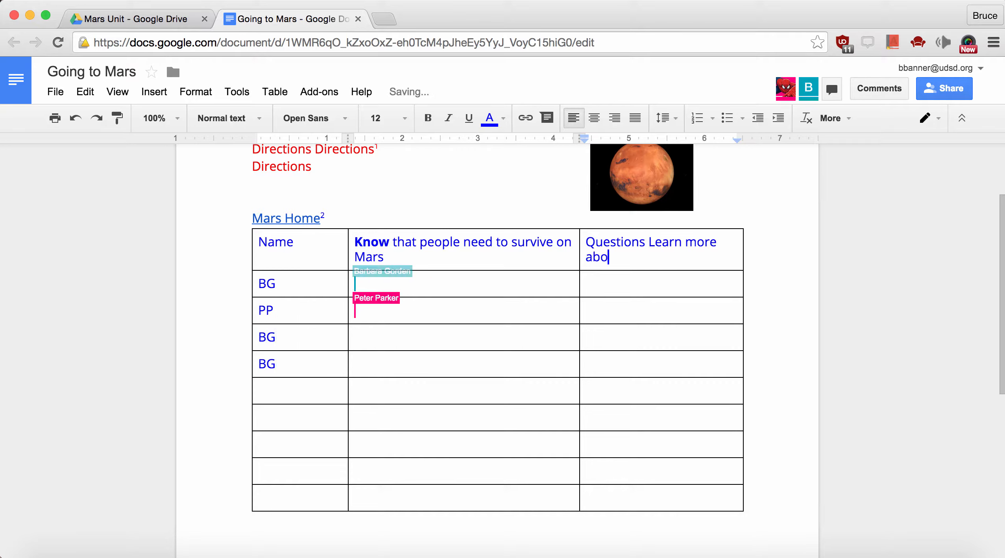
text(ut)
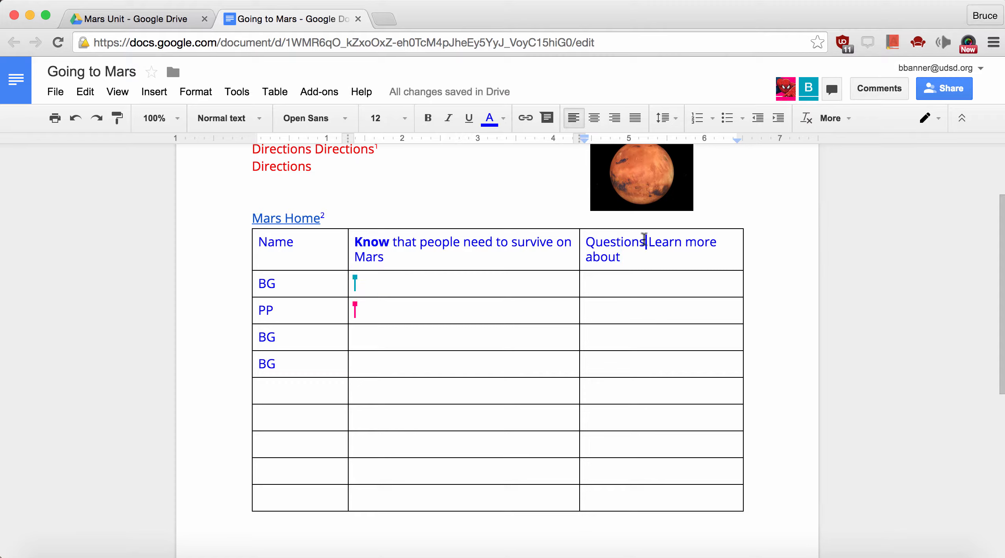
text(:)
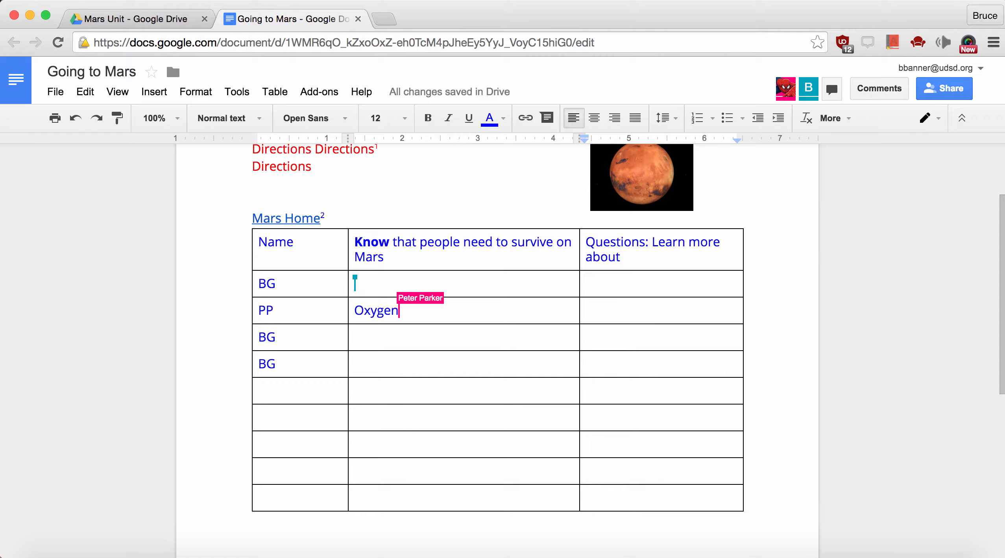
scroll(602, 293, up, 2)
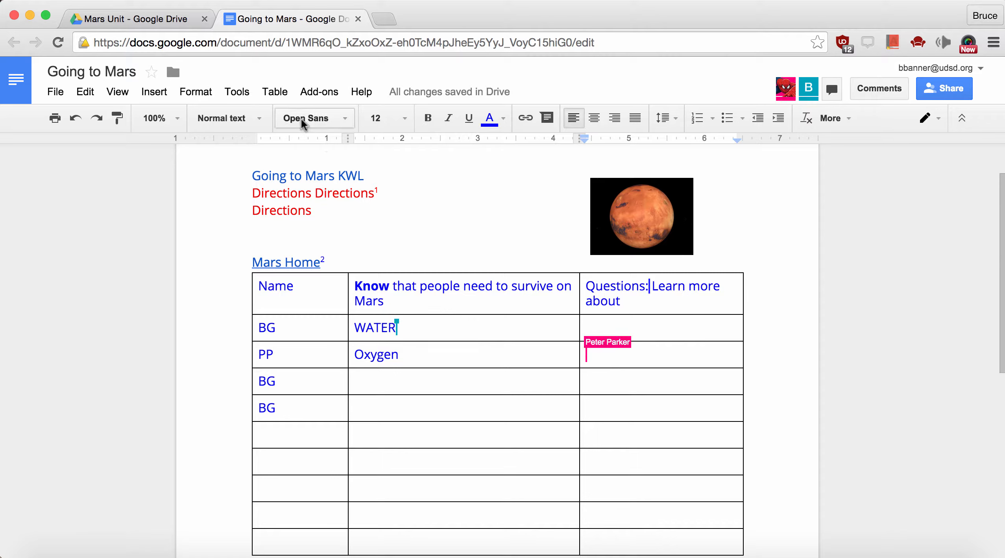
click(173, 75)
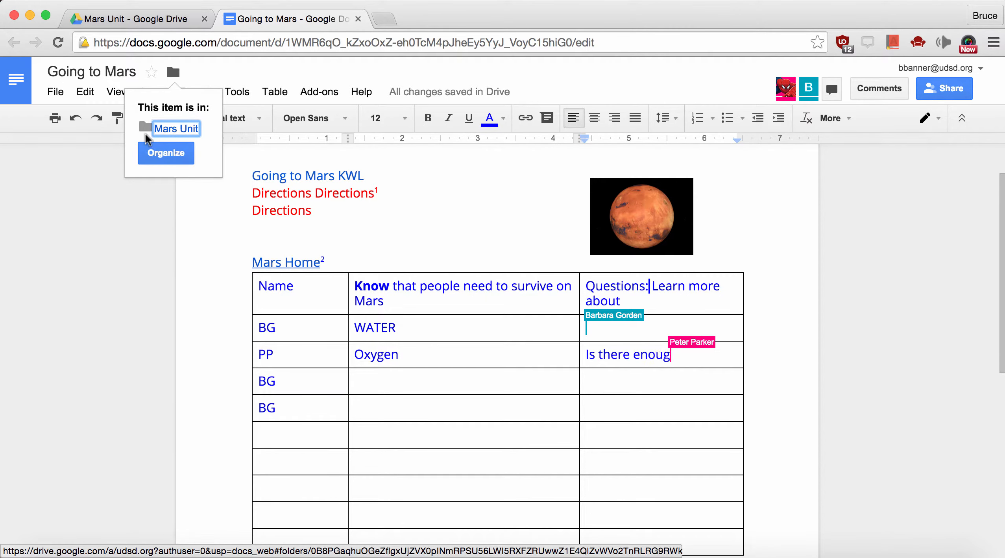
click(167, 152)
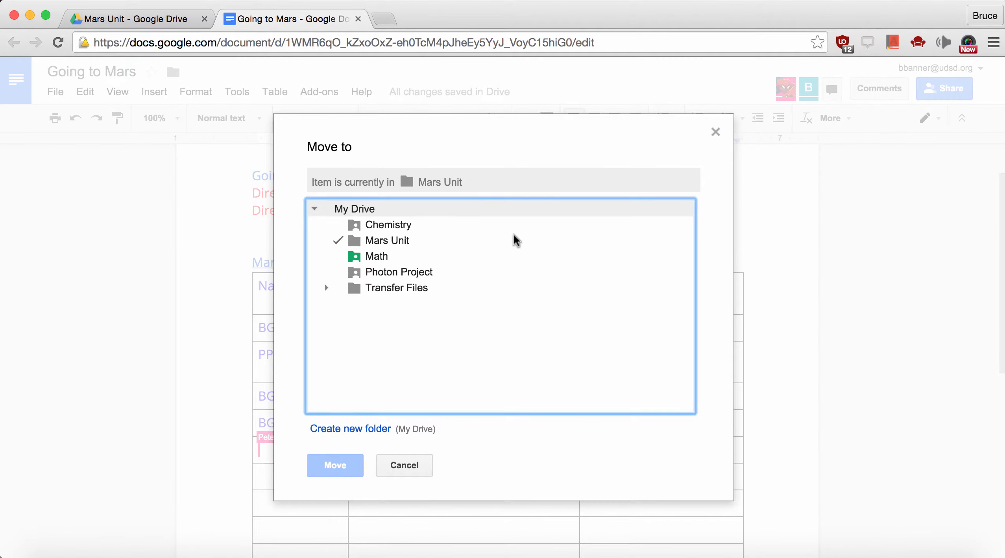
click(347, 225)
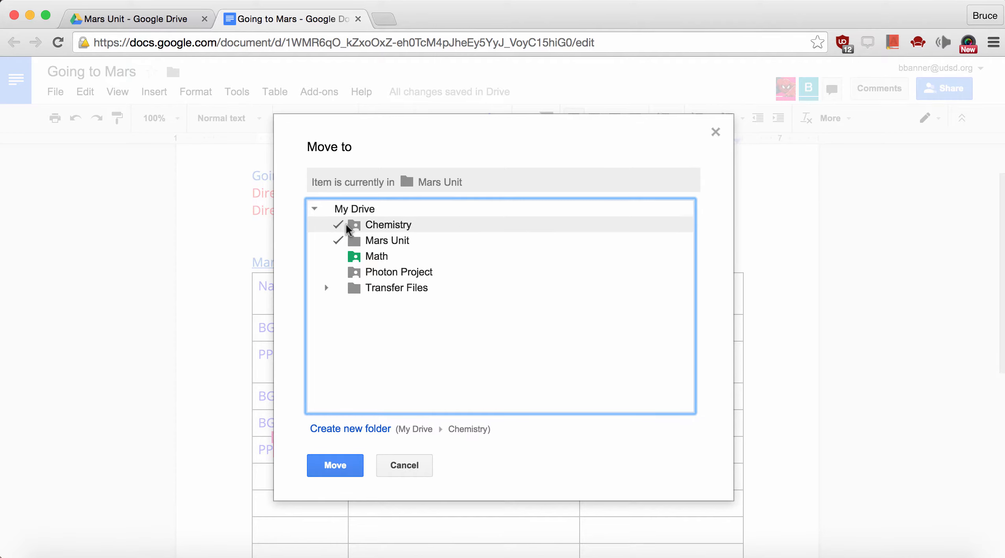
click(344, 258)
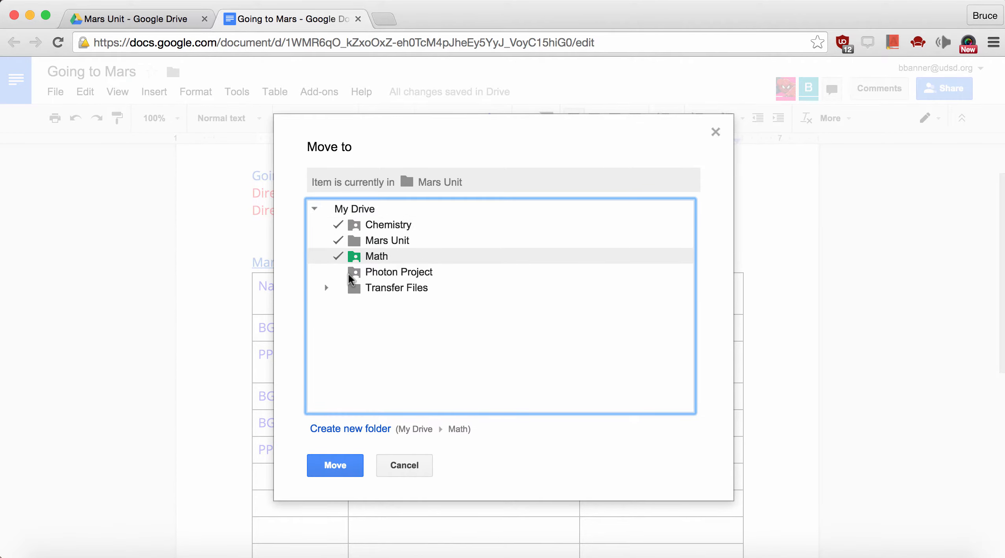
click(348, 274)
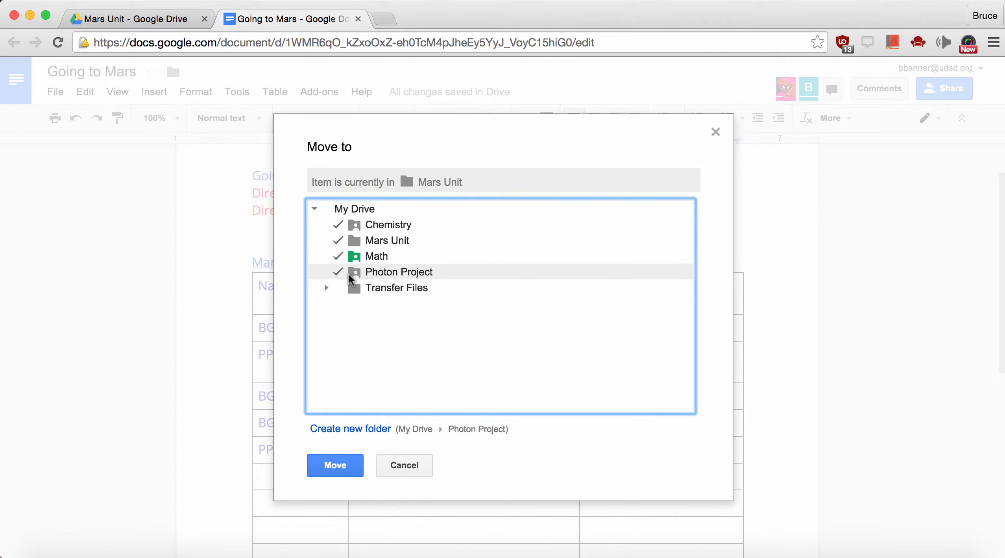
click(399, 465)
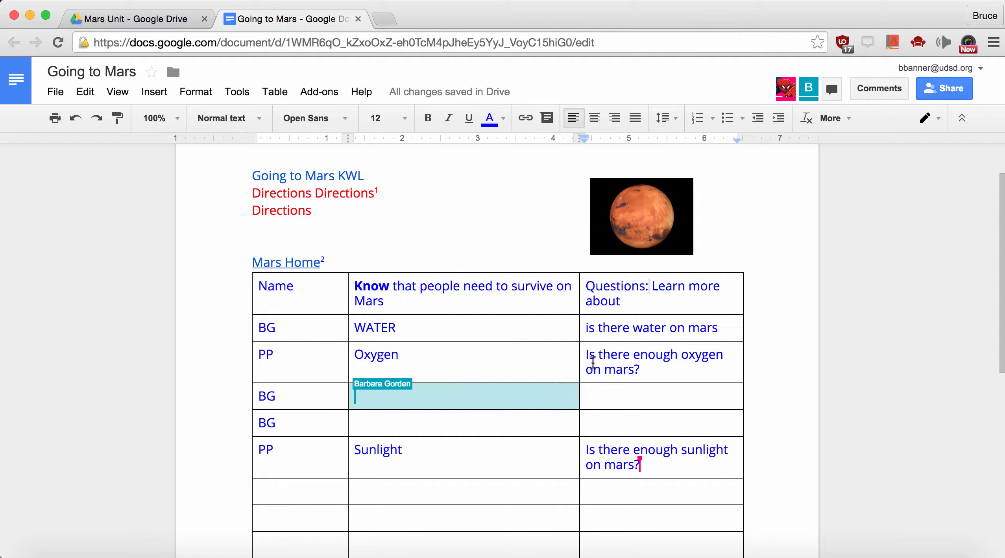
scroll(592, 361, down, 2)
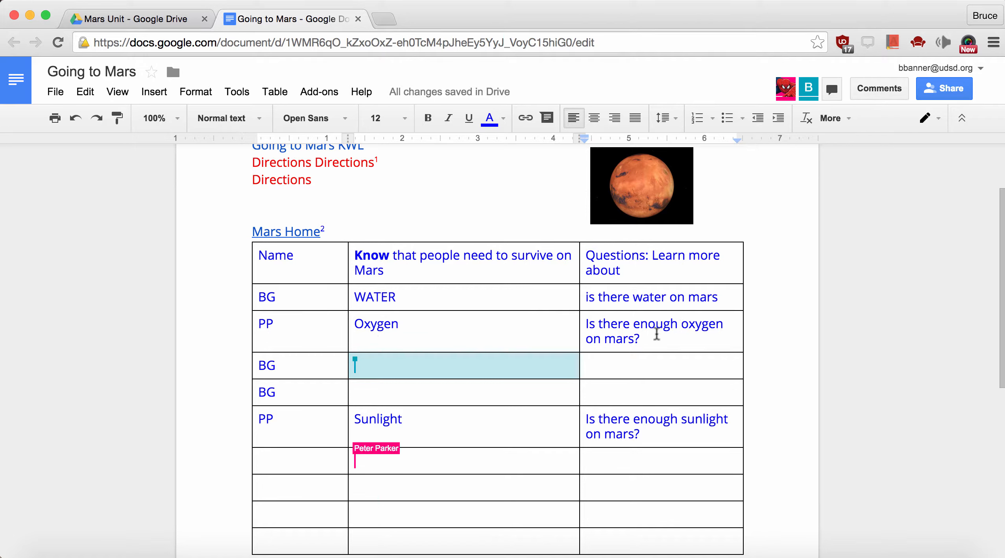
Comment 'Where does oxygen come from on earth?' on the word oxygen in the Oxygen question
double_click(713, 327)
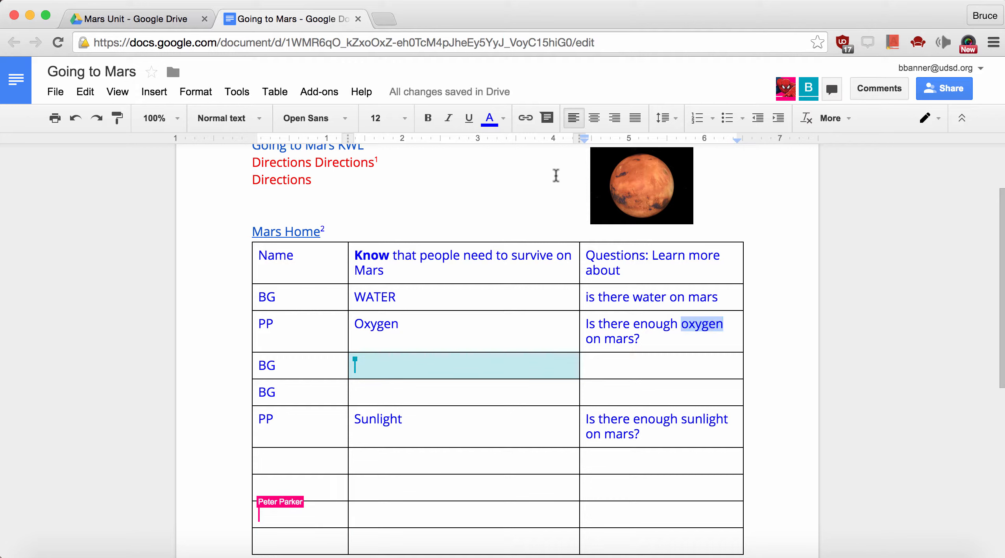
click(546, 118)
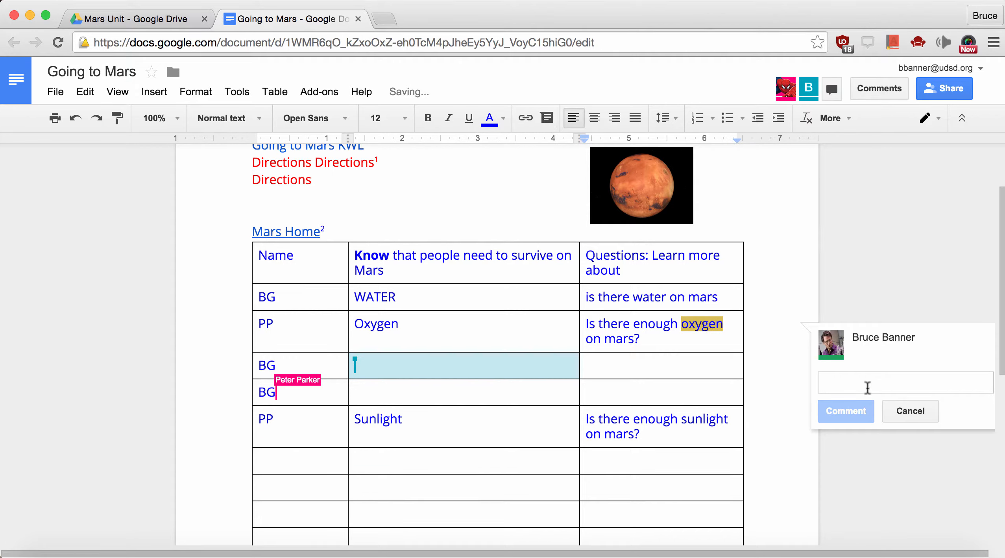
text(W)
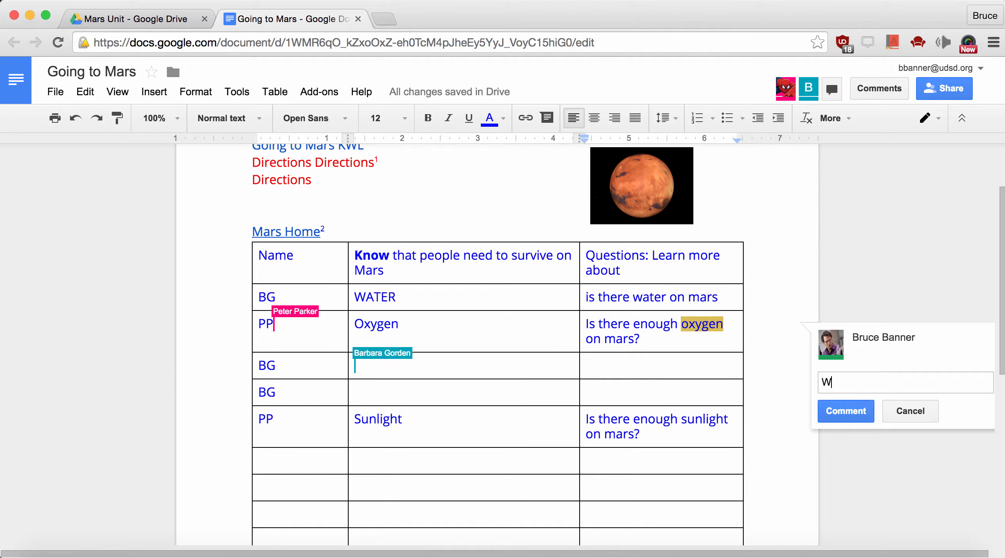
text(here doe)
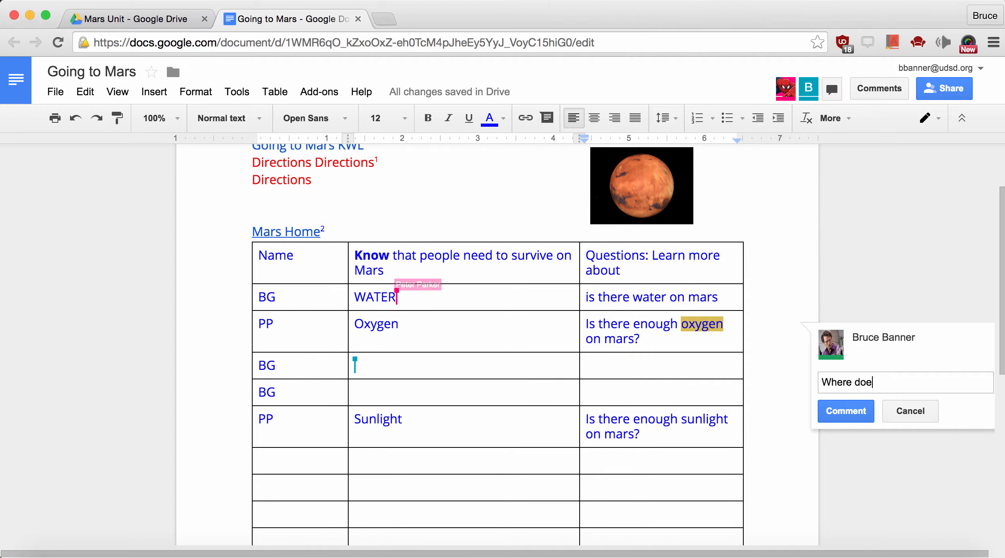
text(s oxyg)
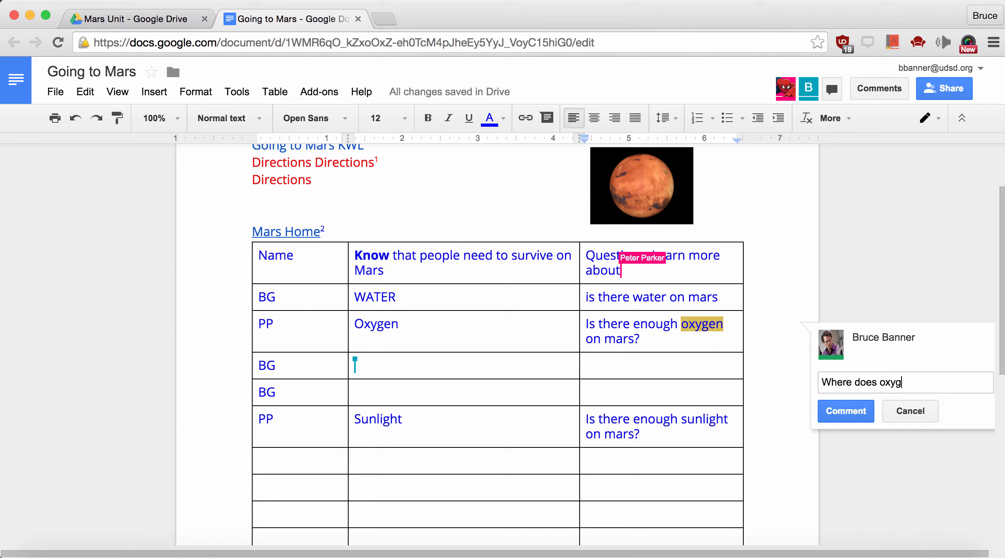
text(en co)
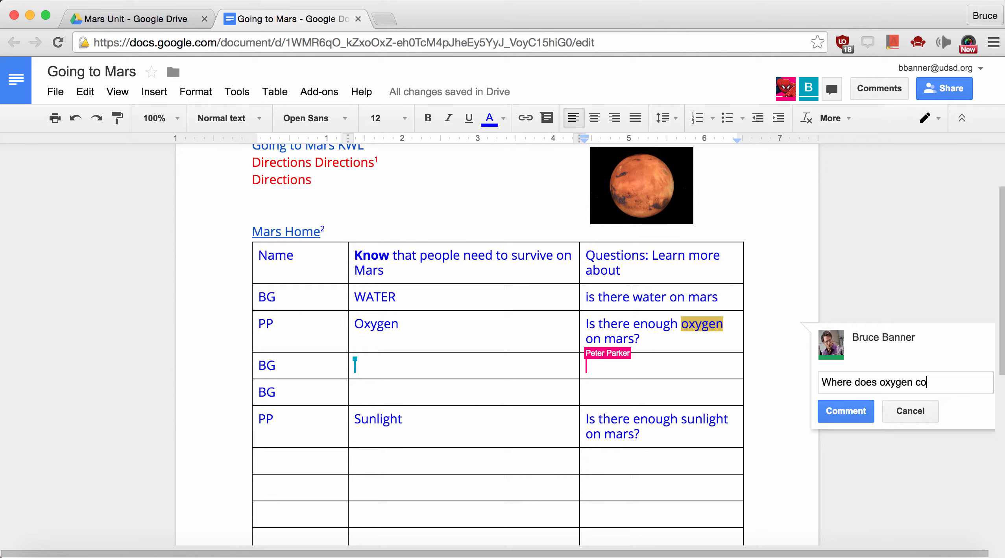
text(me from on earth)
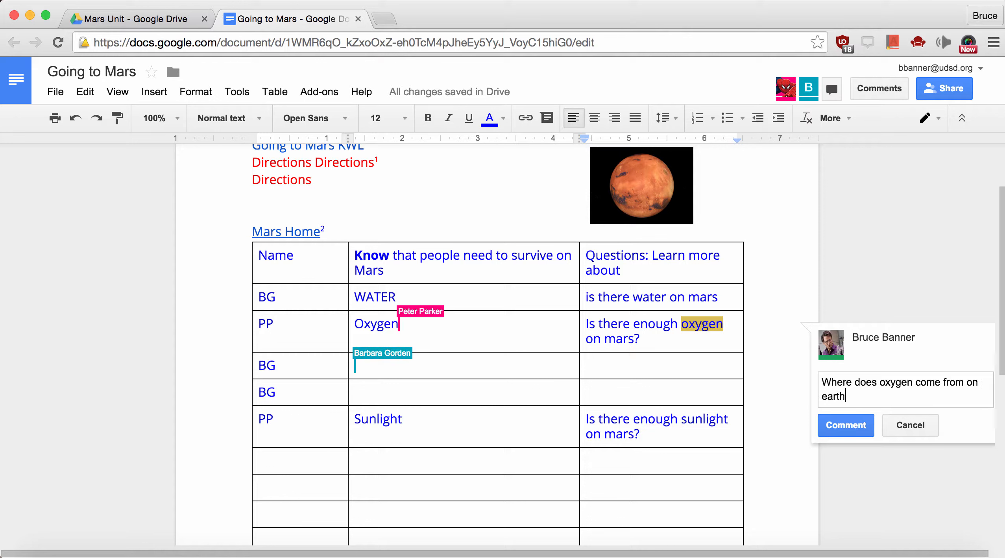
text(?)
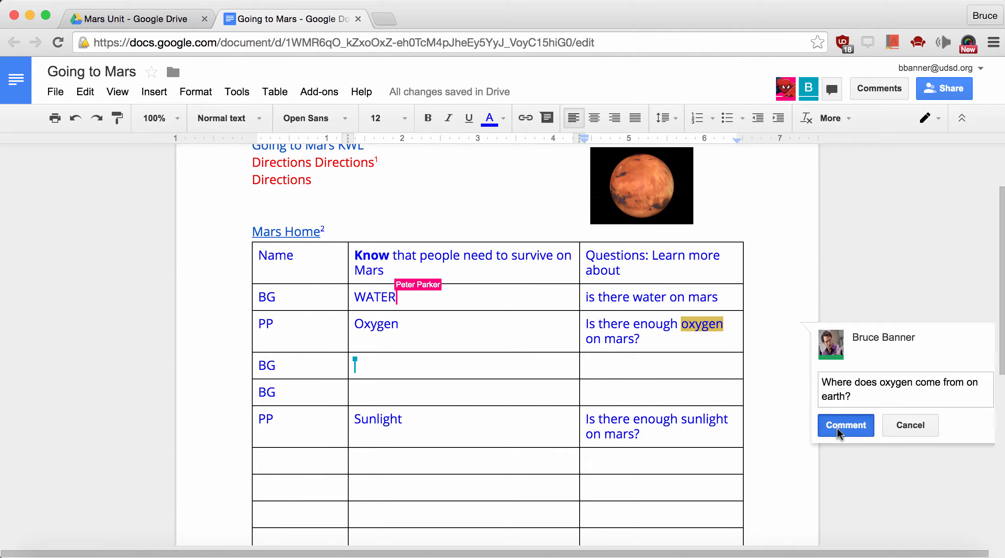
click(837, 428)
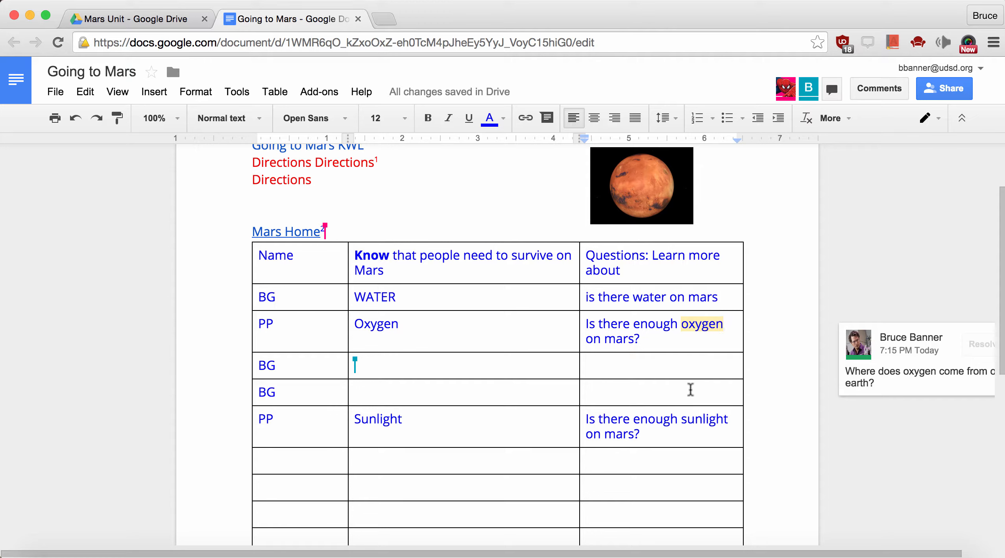
Open the oxygen comment thread and place the caret in the empty question cell
scroll(664, 363, down, 2)
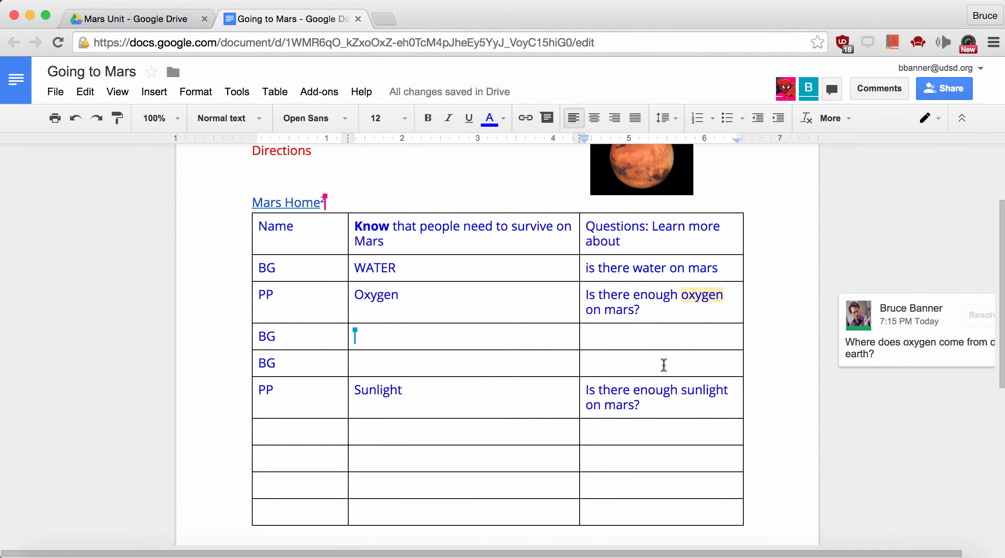
click(886, 321)
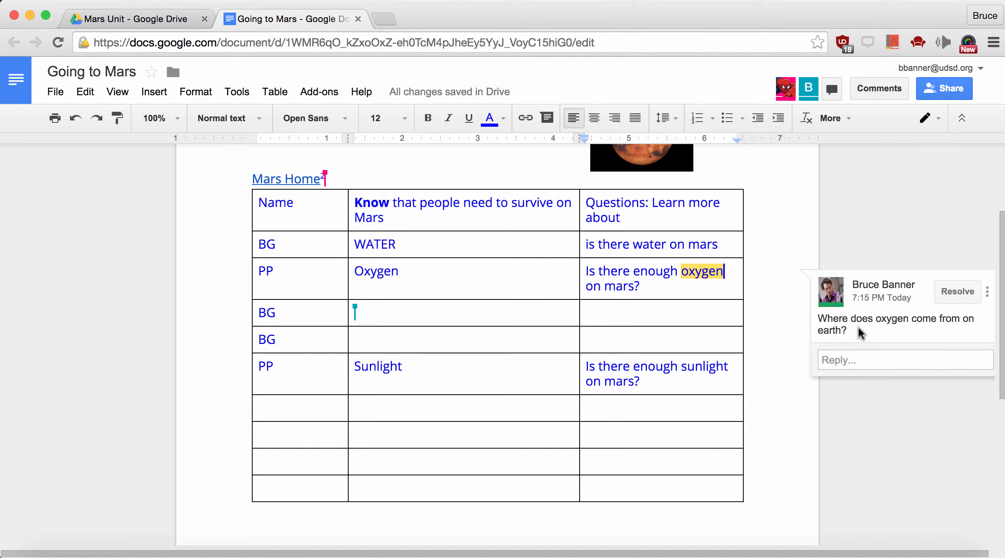
click(653, 346)
scroll(653, 345, up, 2)
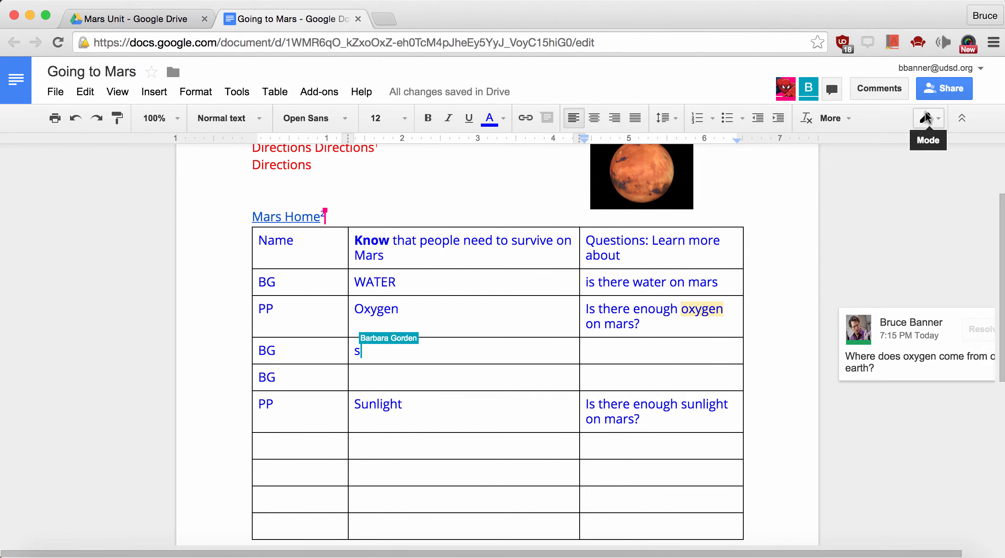
Switch to Suggesting mode and suggest a capital 'I' for 'is there water on mars'
click(926, 118)
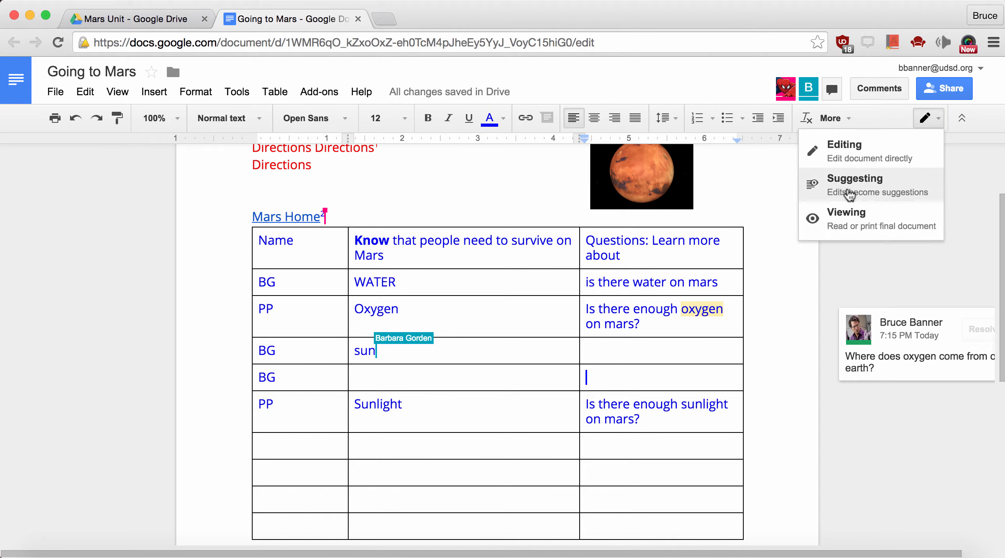
click(850, 193)
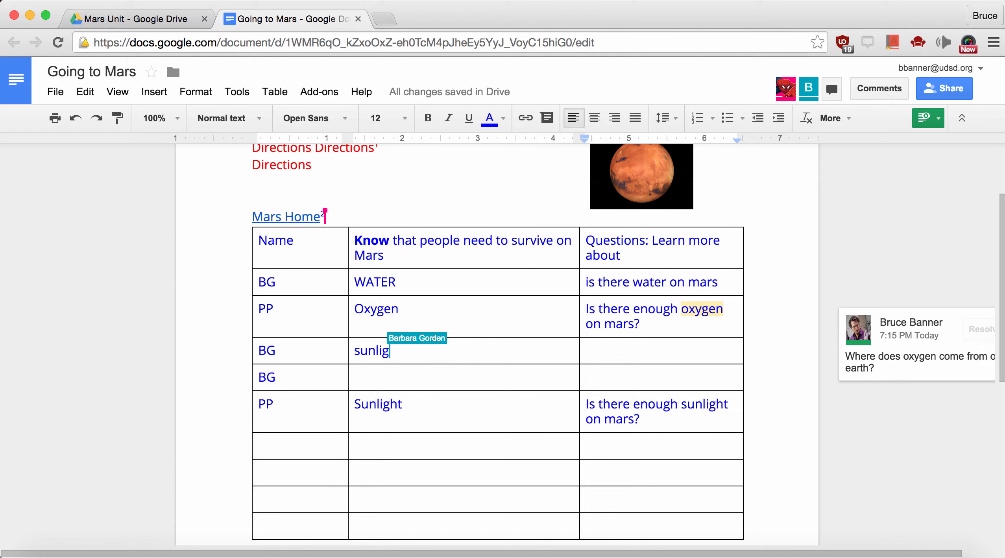
click(589, 282)
key(BackSpace)
text(I)
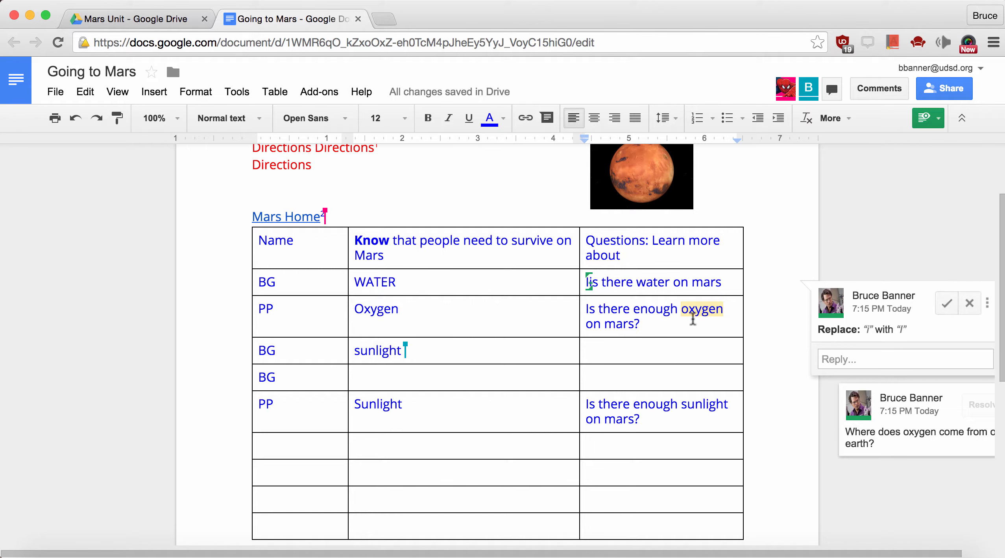
click(605, 355)
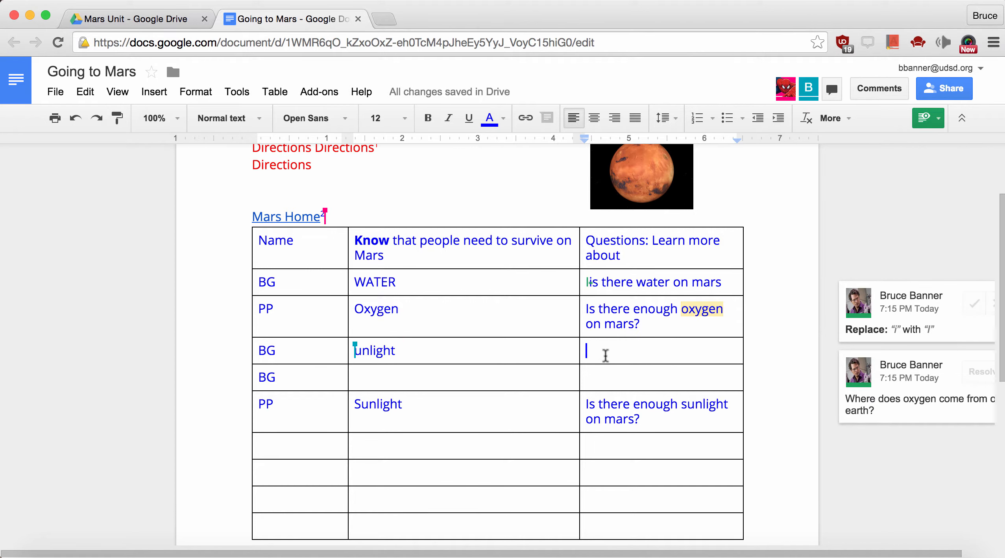
click(55, 93)
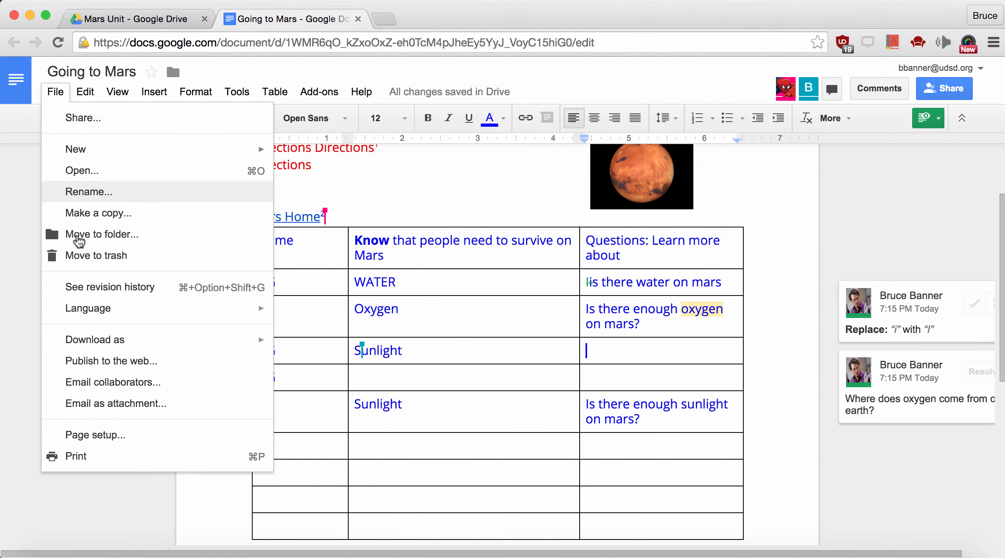
click(91, 288)
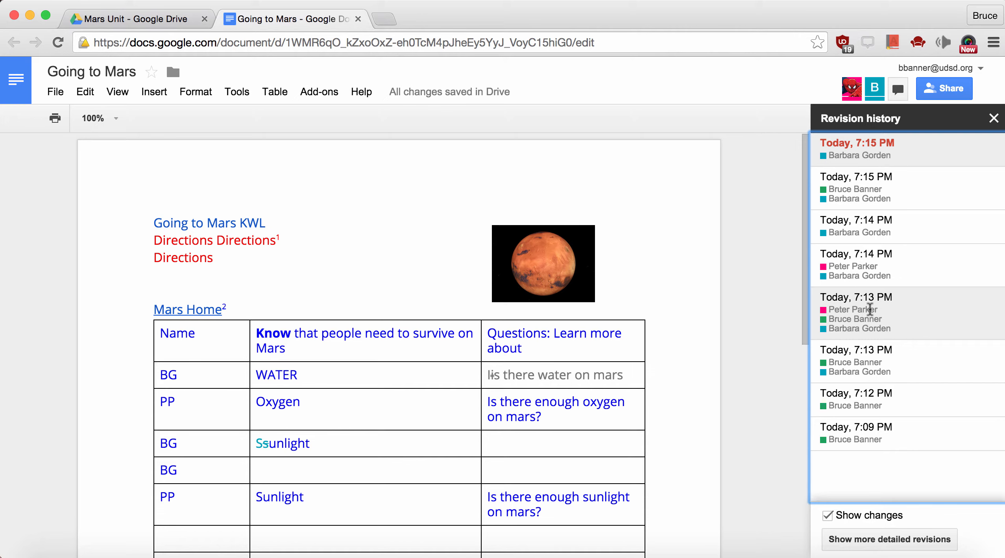
click(870, 310)
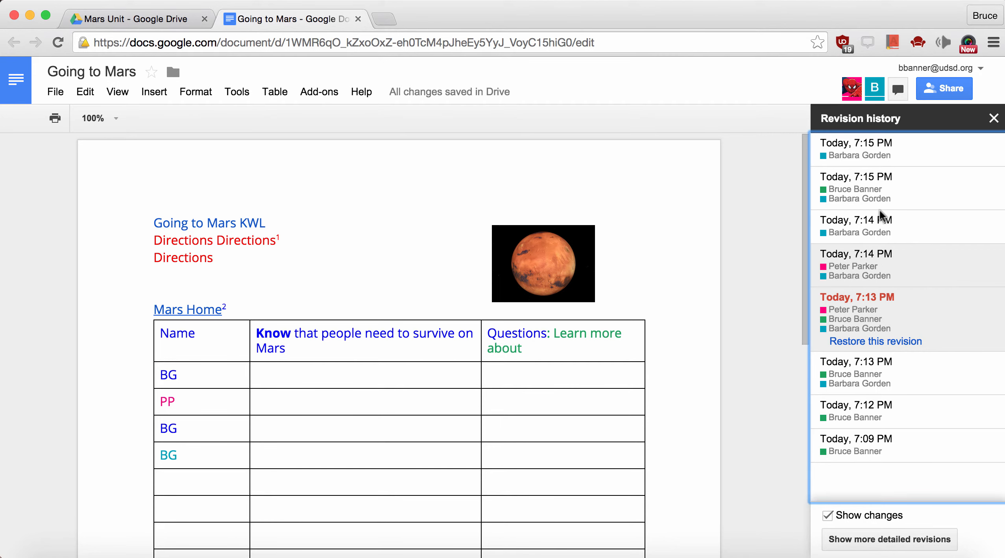
click(876, 192)
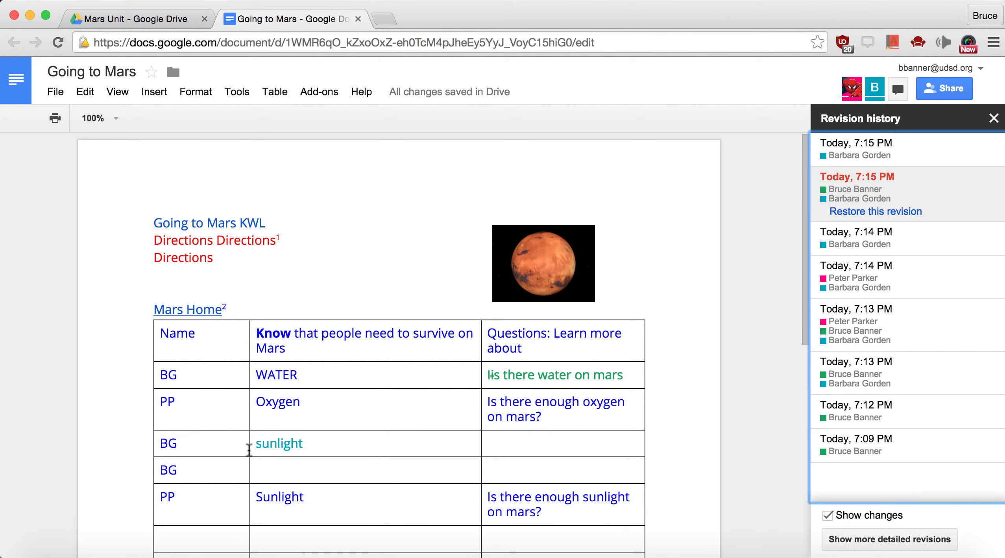
scroll(602, 378, down, 2)
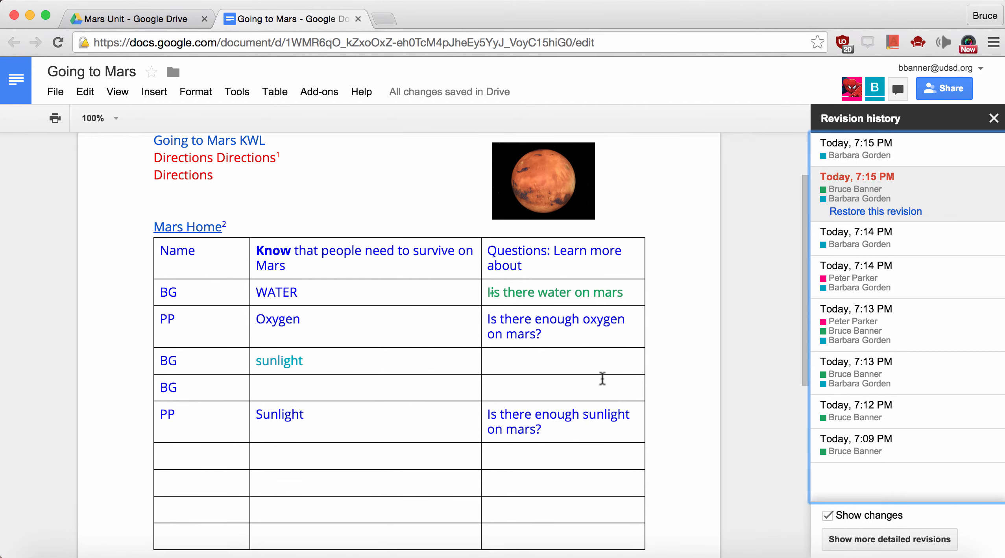
scroll(602, 378, down, 1)
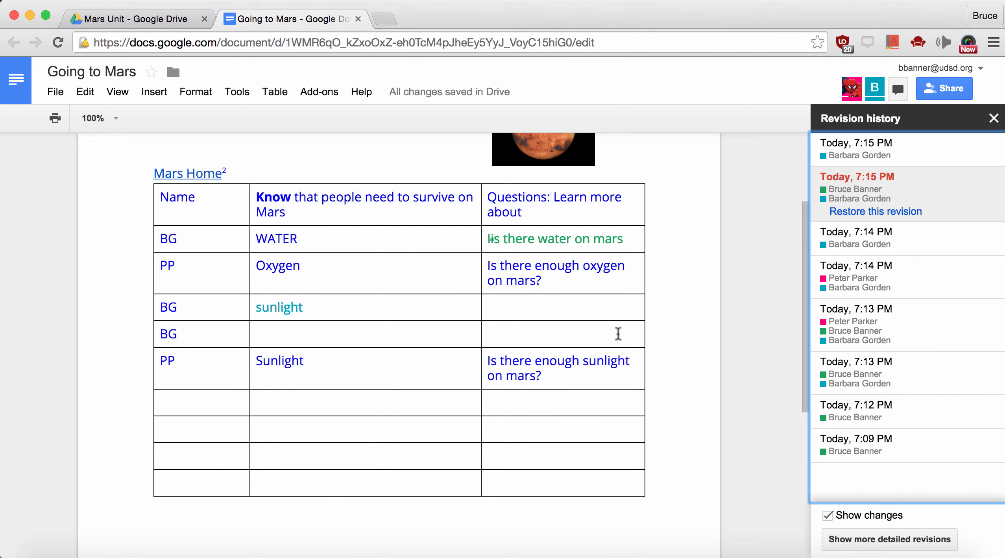
scroll(619, 333, up, 3)
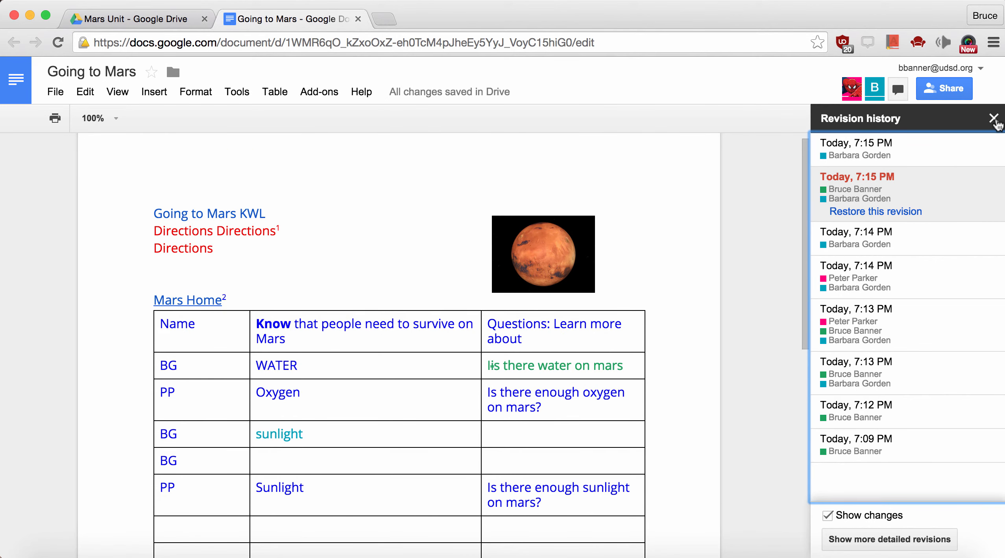
click(993, 118)
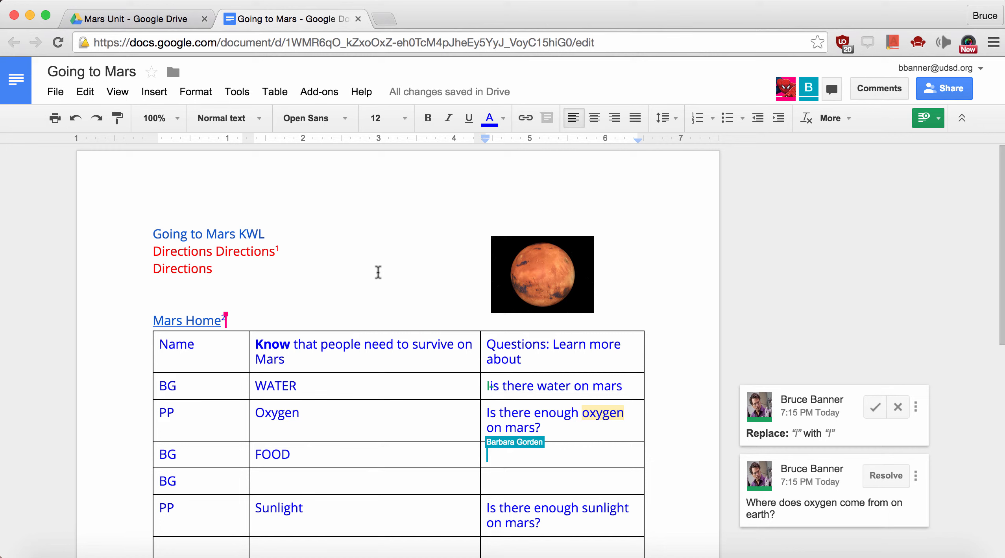
Go from the Add-ons menu to the Tools menu, which lists Translate document
click(325, 93)
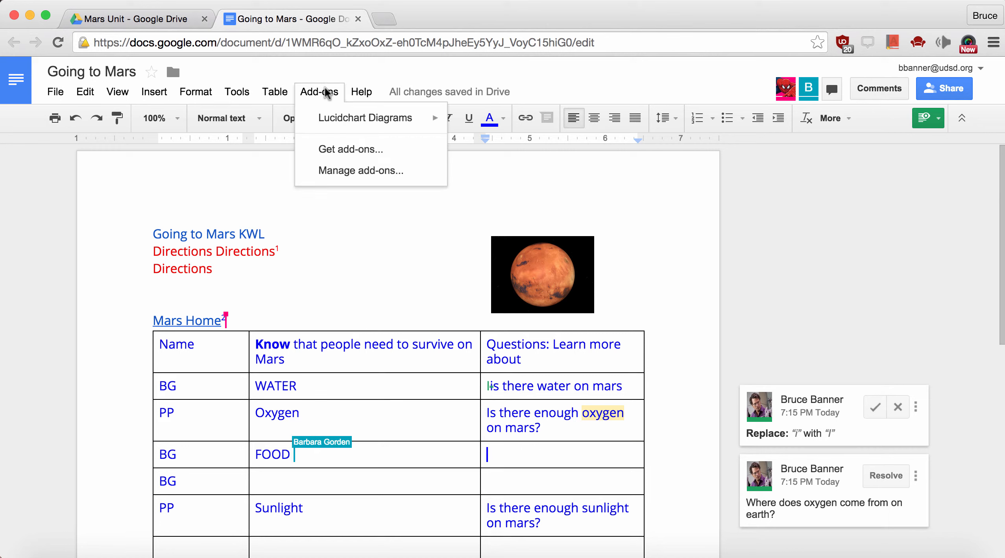
mouse_move(238, 99)
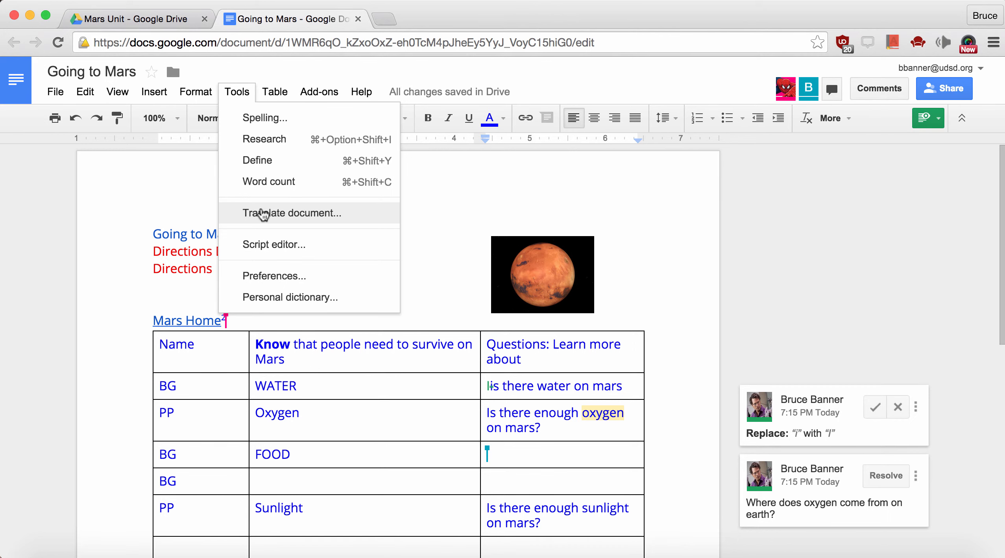
Create a Japanese translated copy of Going to Mars, then return to the original document's tab
click(263, 214)
click(461, 357)
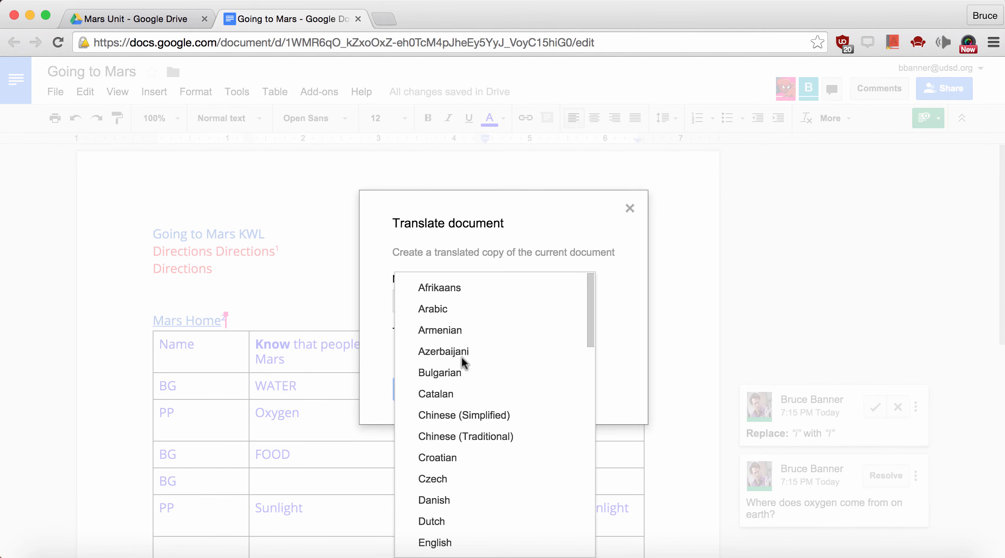
scroll(498, 407, down, 5)
scroll(498, 412, down, 2)
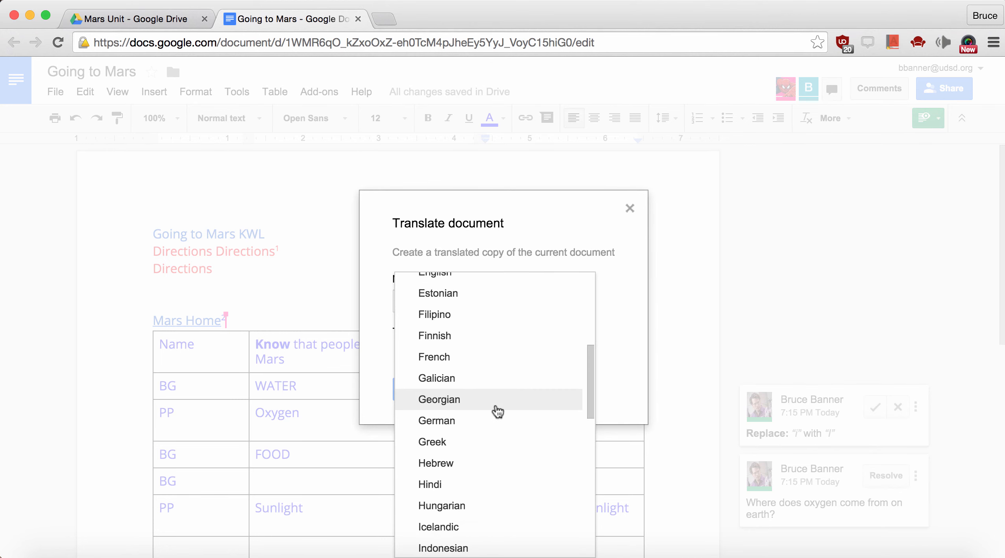
scroll(498, 411, down, 2)
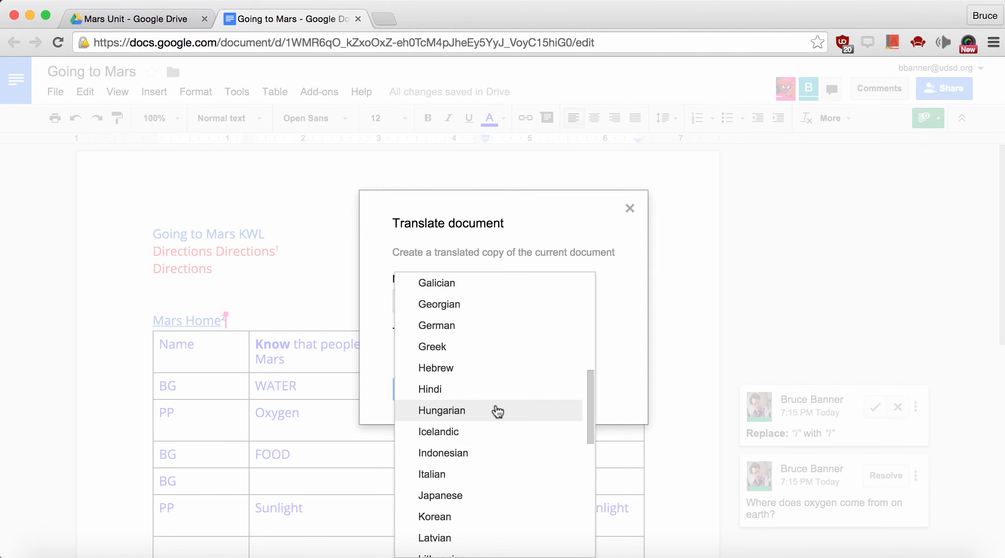
click(455, 492)
click(419, 391)
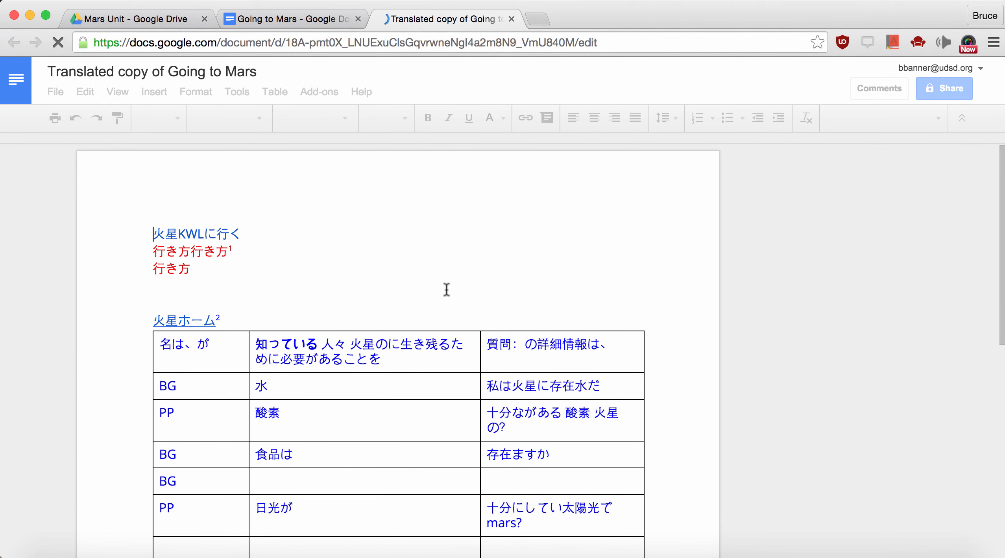
click(315, 19)
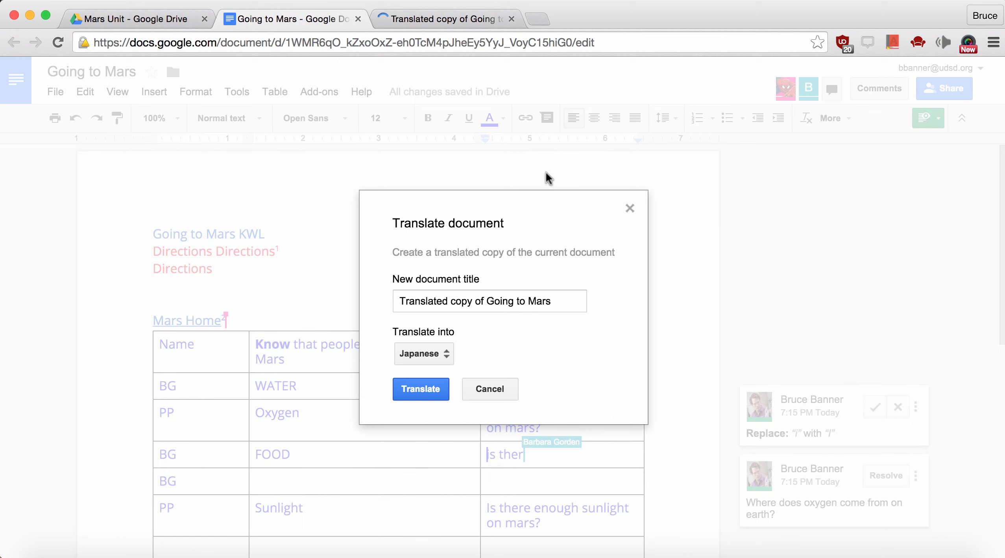
Cancel the Translate document dialog and show the File > Download as format submenu
click(504, 396)
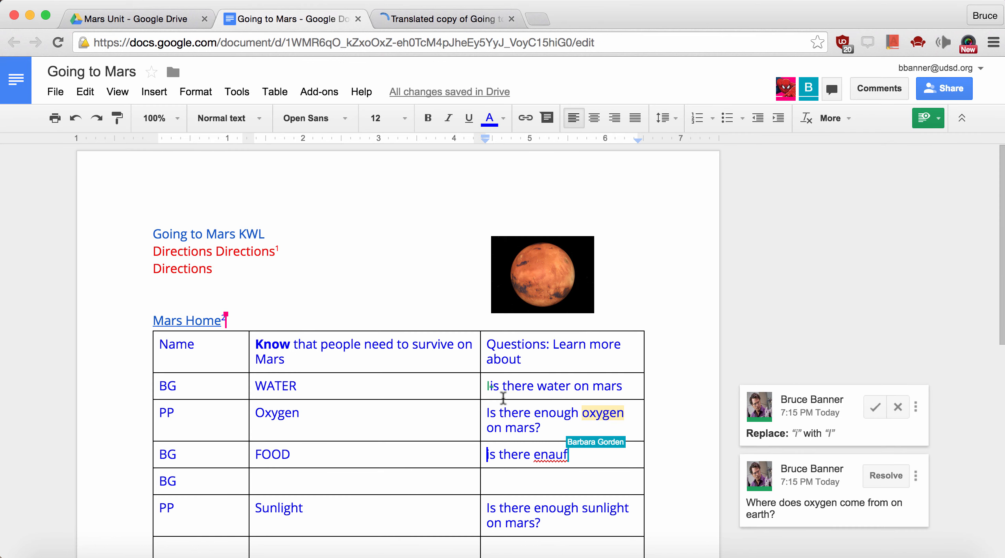
click(471, 358)
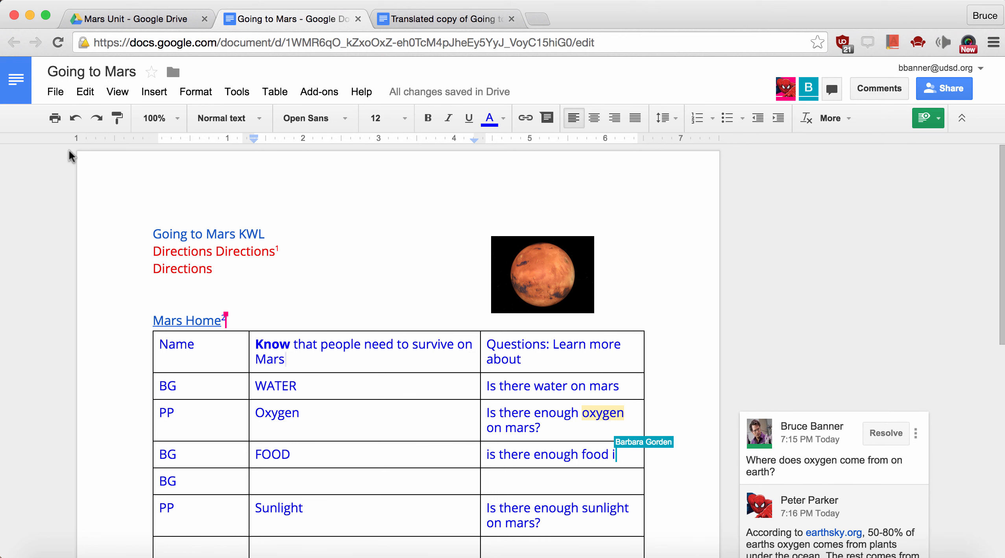
click(55, 91)
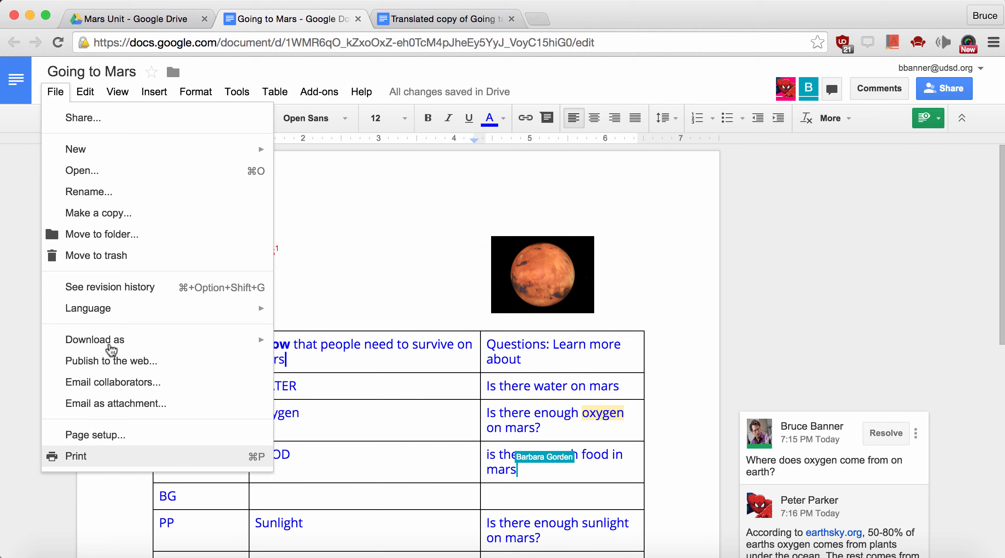
mouse_move(129, 349)
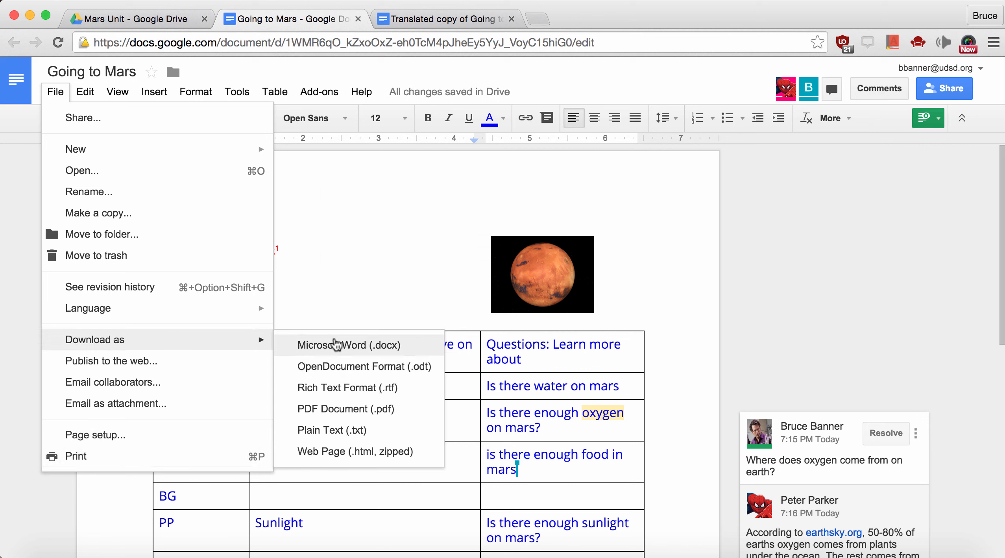